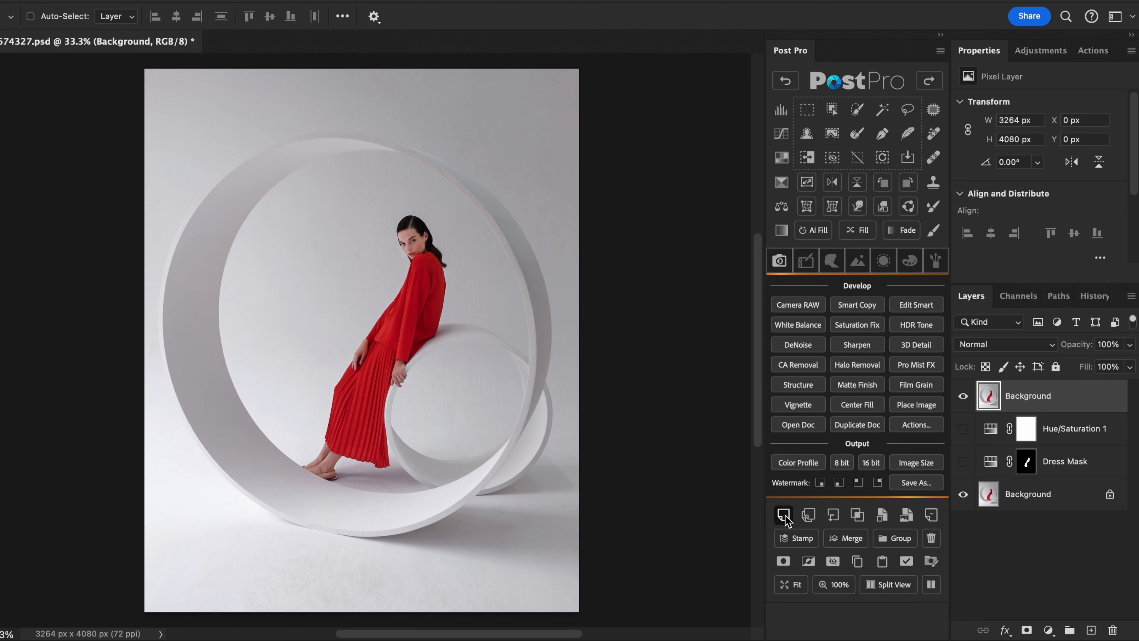
# Add and delete an empty layer, and duplicate the upper Background layer
pyautogui.click(783, 514)
pyautogui.click(931, 537)
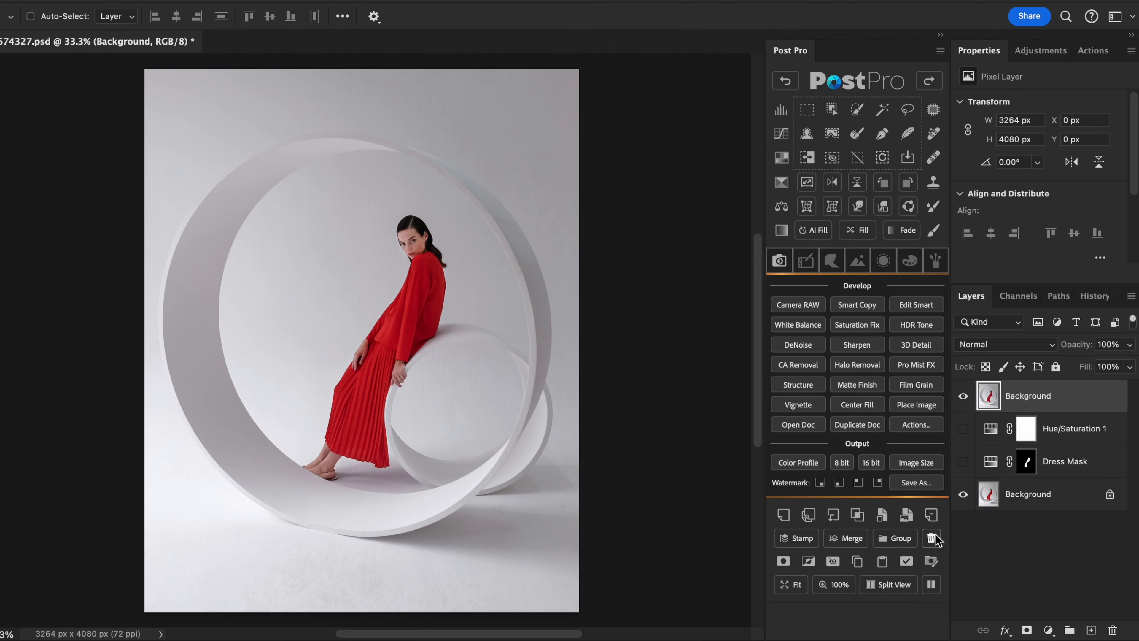
pyautogui.click(808, 514)
# Hide the two upper Background layers and show the Dress Mask adjustment layer
pyautogui.click(963, 395)
pyautogui.click(963, 428)
pyautogui.click(963, 494)
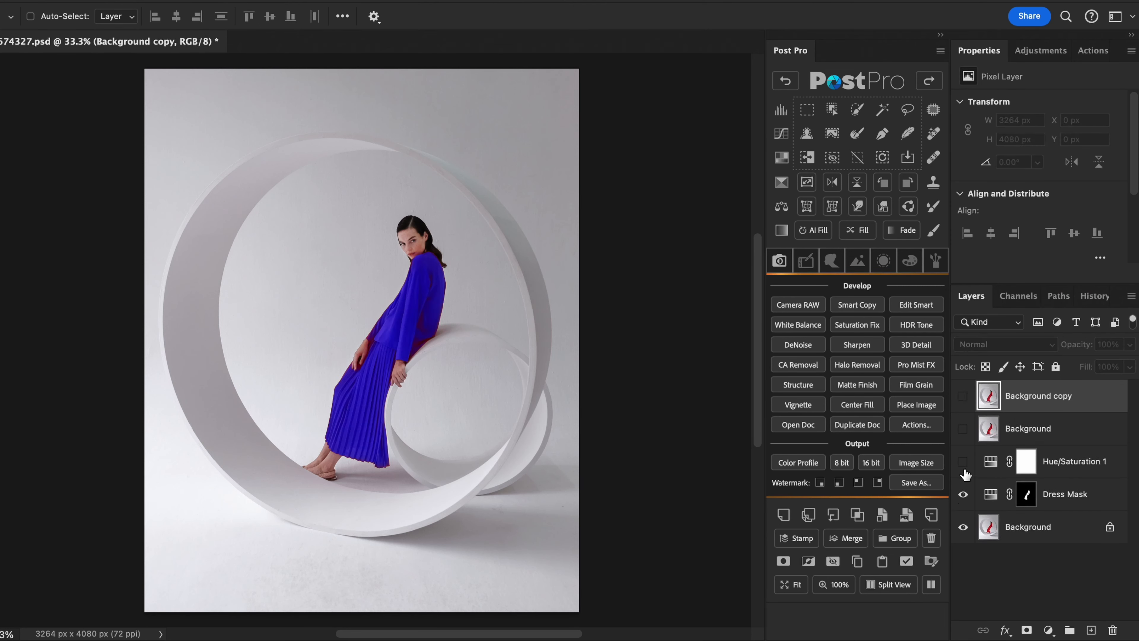
# Show Hue/Saturation 1, clip it to the Dress Mask layer, release the clipping and hide the adjustment again
pyautogui.click(963, 462)
pyautogui.click(1080, 470)
pyautogui.click(832, 515)
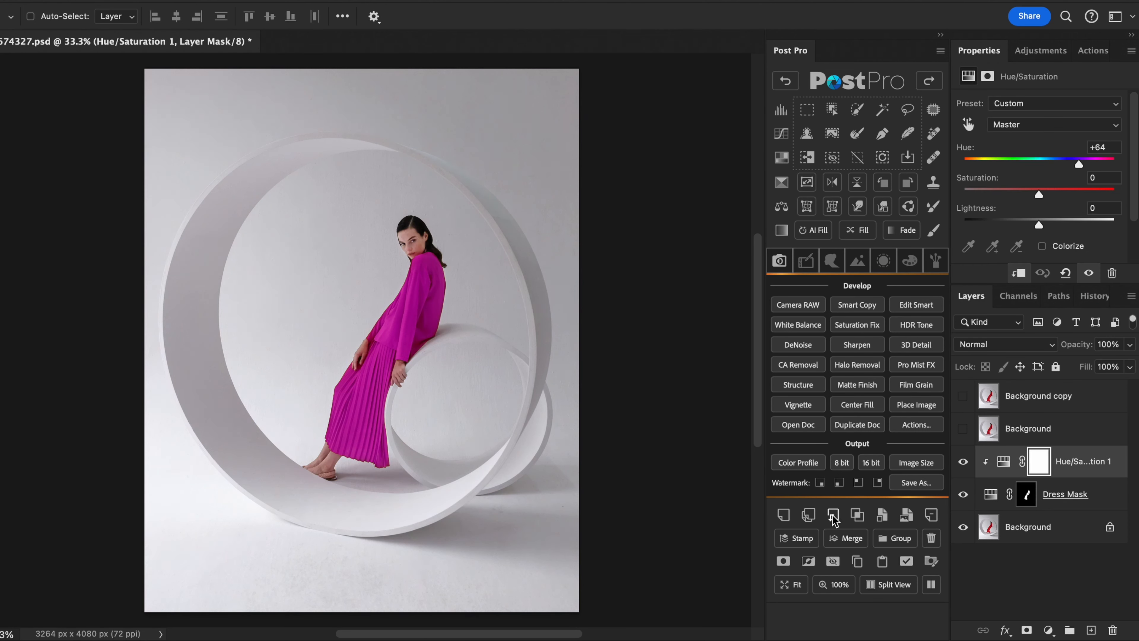
pyautogui.click(832, 516)
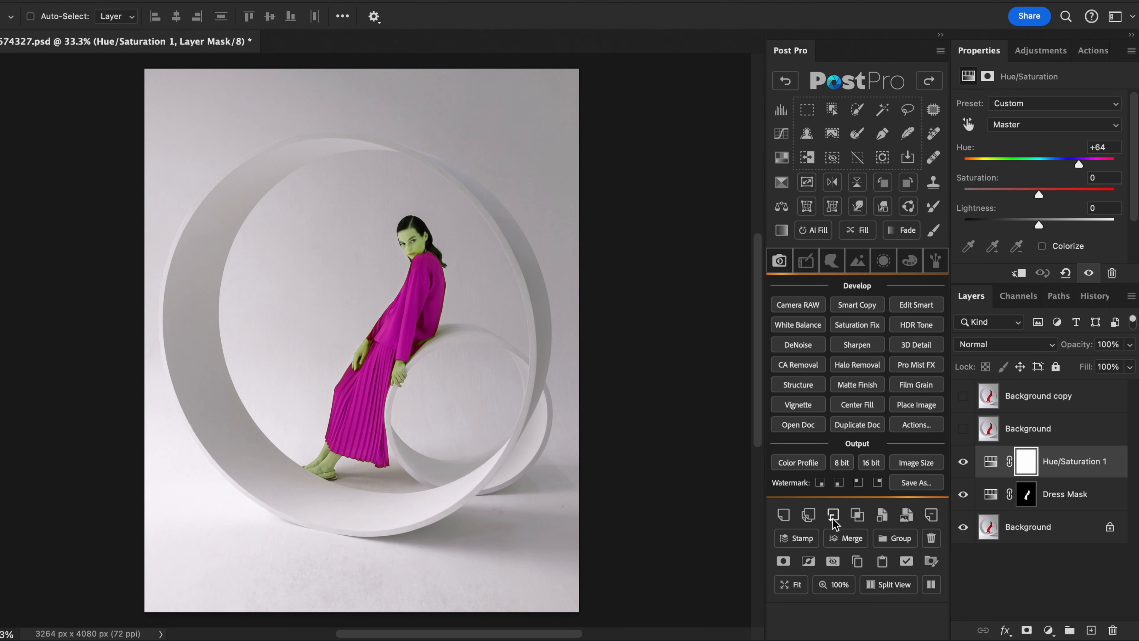
pyautogui.click(963, 462)
# Raise the black Current Layer threshold of the Dress Mask layer's Blend If range in its blending options
pyautogui.click(1012, 496)
pyautogui.click(857, 515)
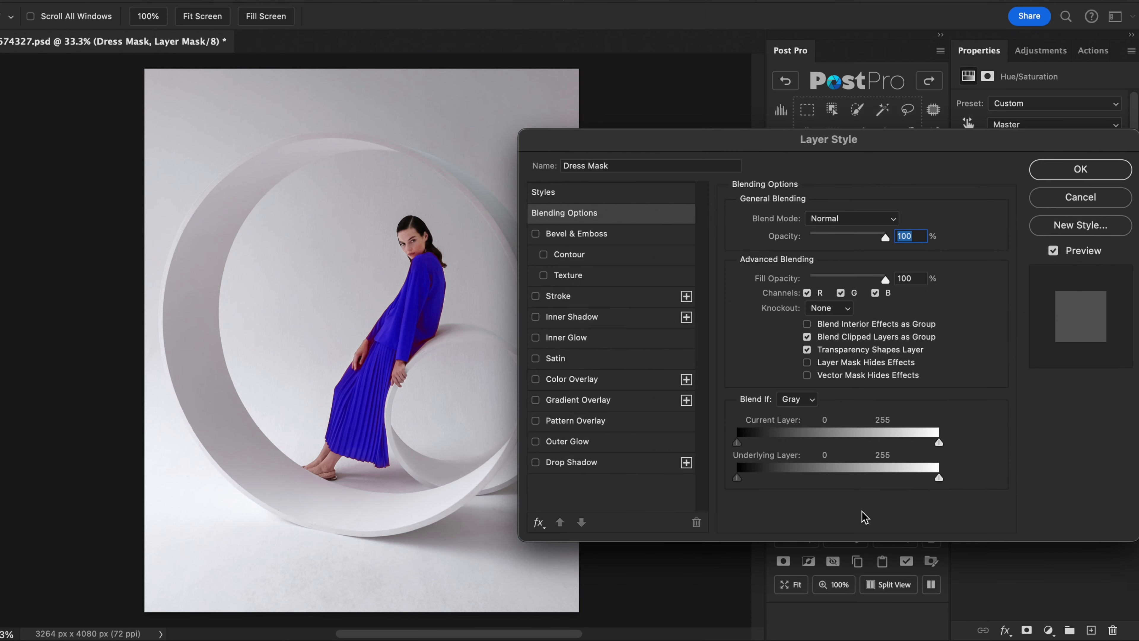
pyautogui.moveTo(736, 442); pyautogui.dragTo(792, 449)
pyautogui.click(1081, 169)
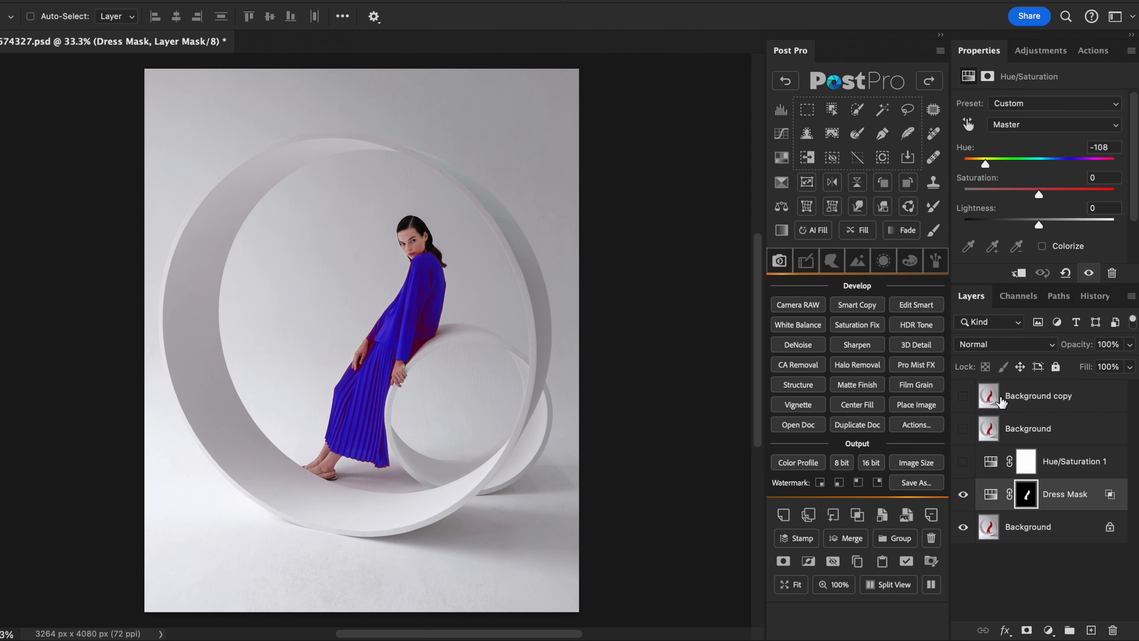
# With Dress Mask hidden and Background copy shown, convert Background copy to a smart object and rasterize it
pyautogui.click(963, 494)
pyautogui.click(963, 396)
pyautogui.click(1018, 404)
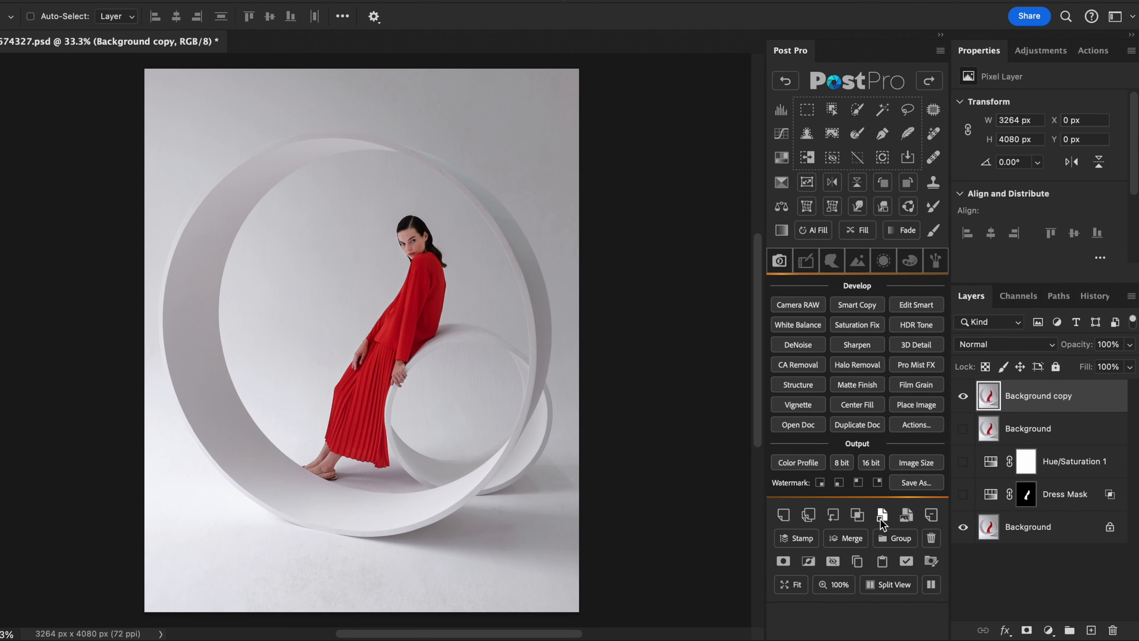
pyautogui.click(882, 516)
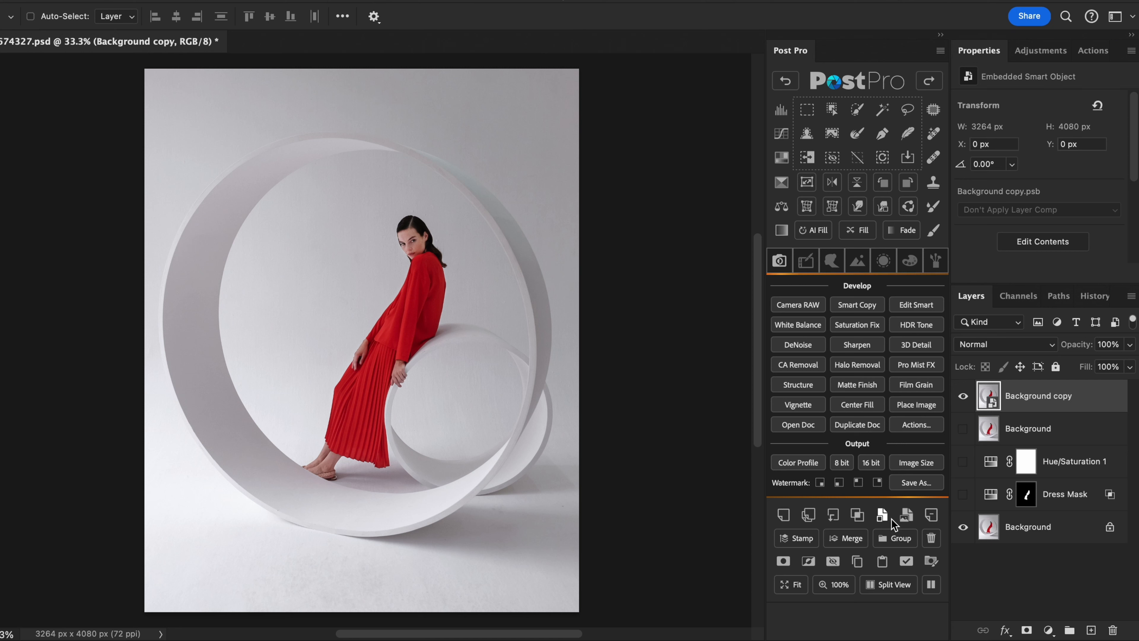
pyautogui.click(908, 516)
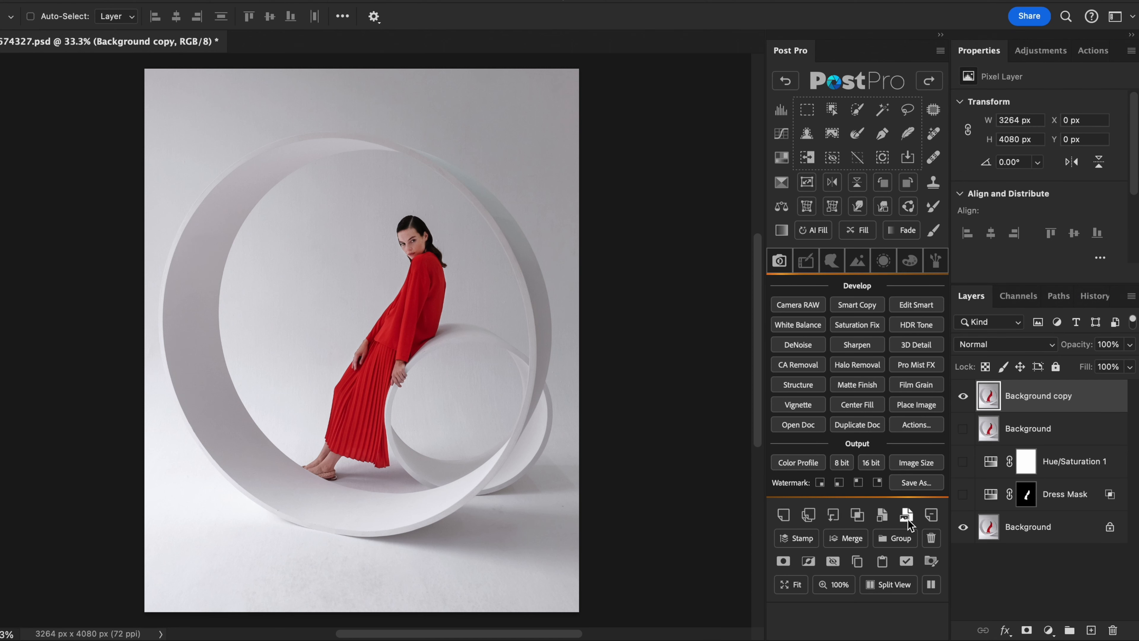
# Paint a black zigzag brush stroke on a new layer across the photo, clear the layer's contents and delete it
pyautogui.click(783, 515)
pyautogui.click(934, 230)
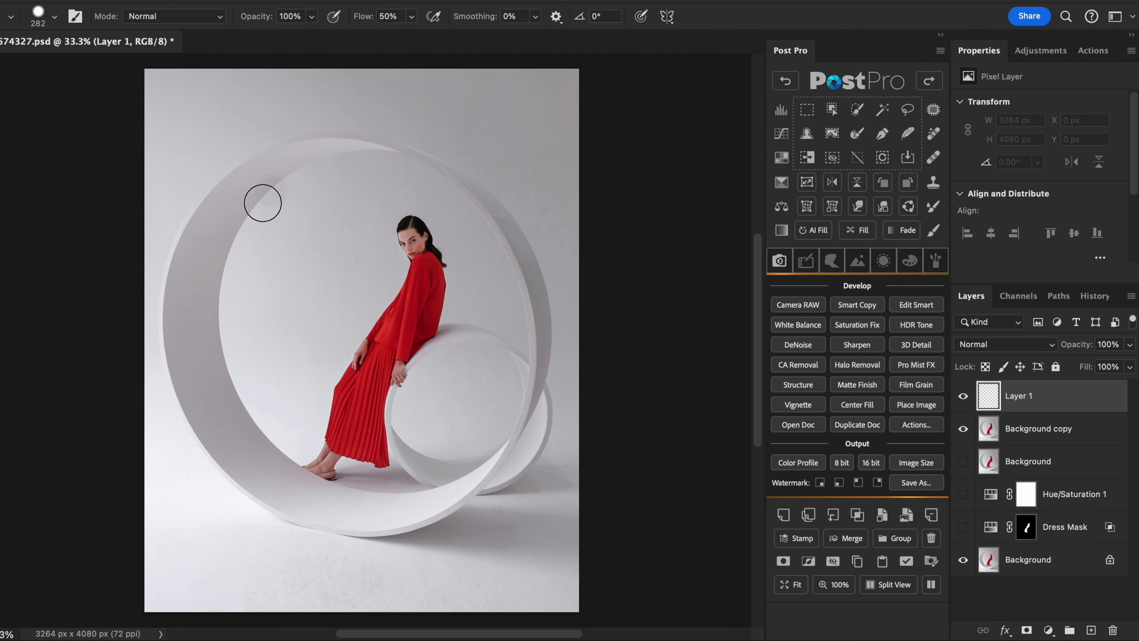
pyautogui.moveTo(263, 203); pyautogui.dragTo(420, 449)
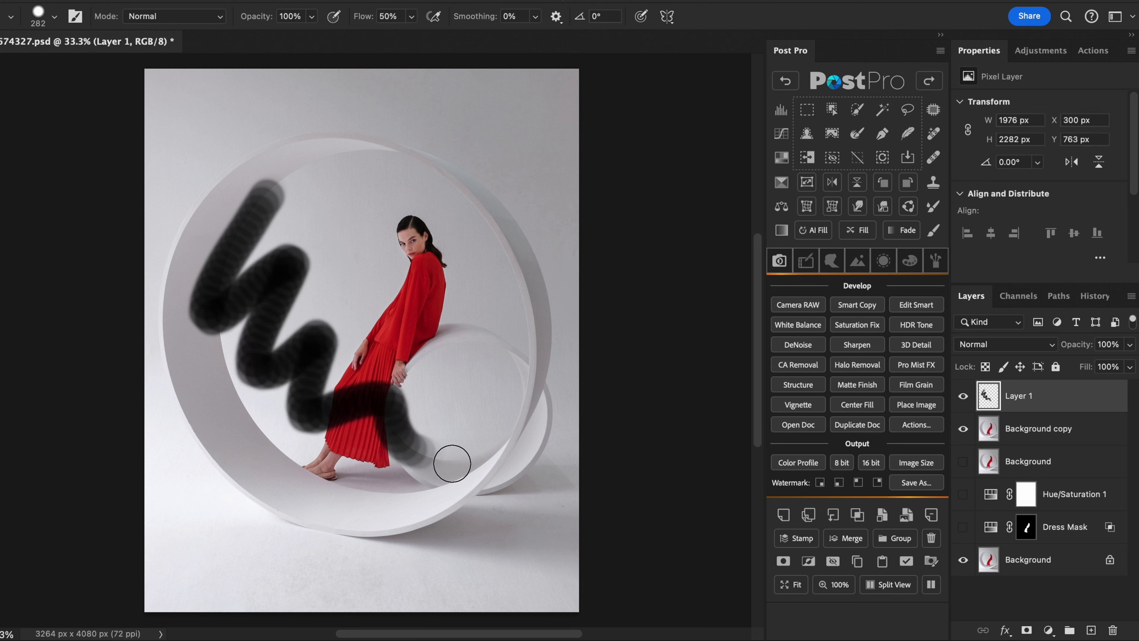
pyautogui.click(931, 515)
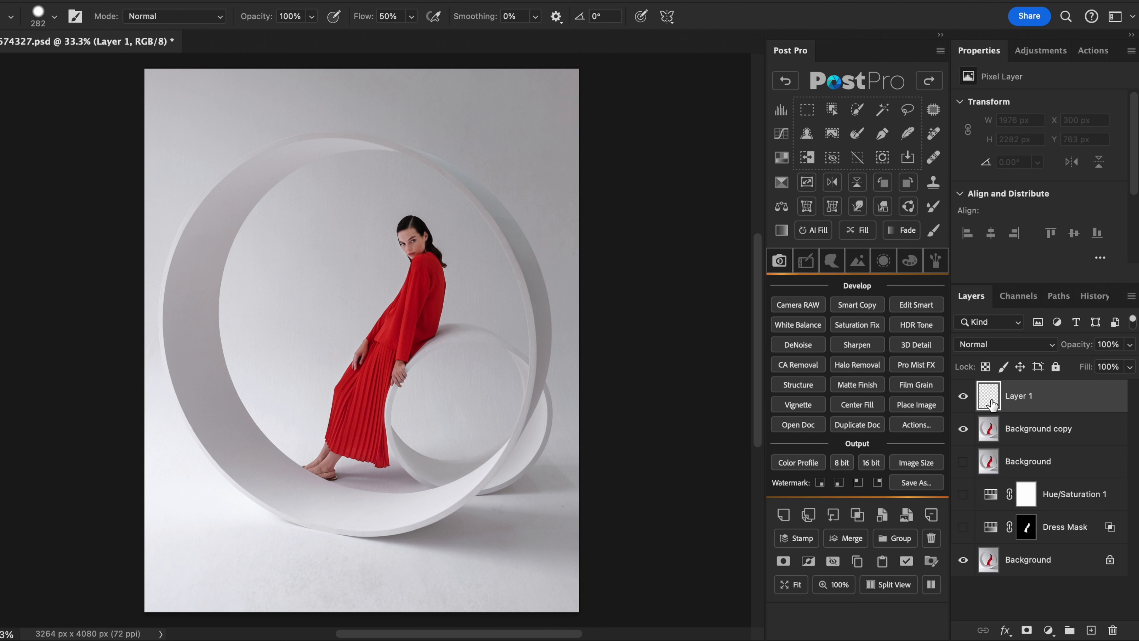
pyautogui.click(932, 538)
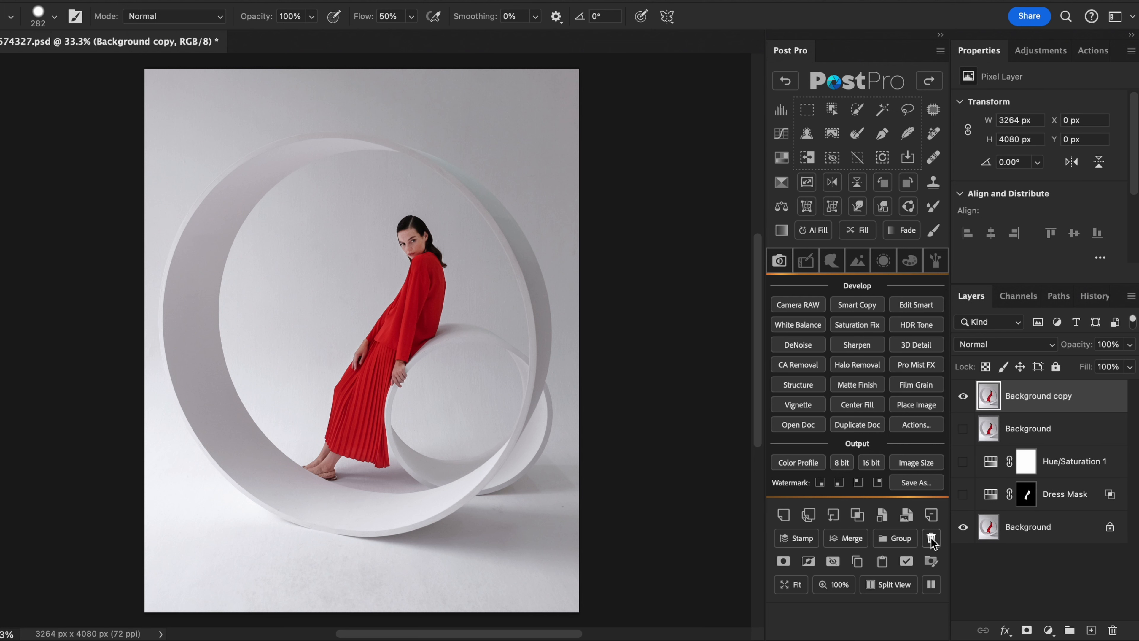
# Create a new layer named Custom Layer and delete it
pyautogui.keyDown('alt'); pyautogui.click(784, 515); pyautogui.keyUp('alt')
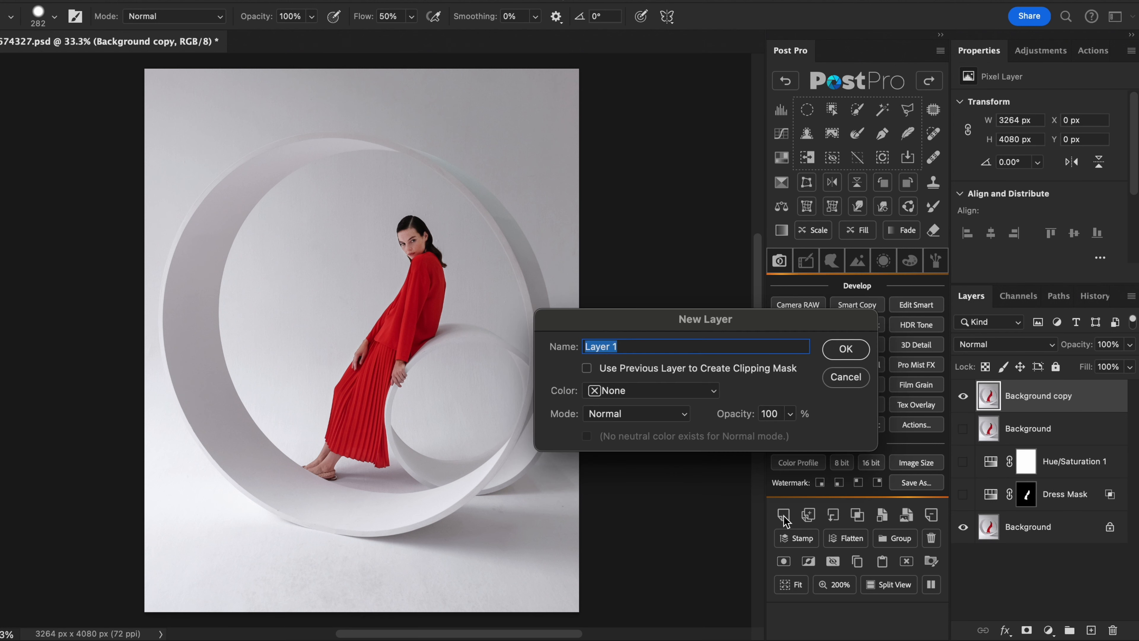
pyautogui.write('Custom Layer')
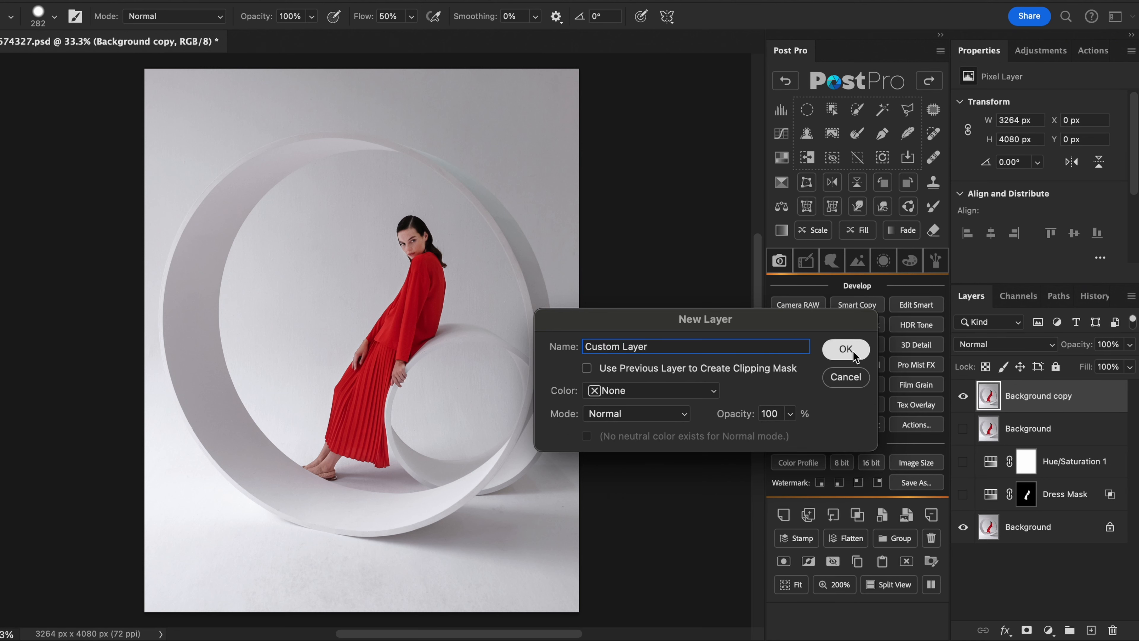
pyautogui.click(845, 349)
pyautogui.click(931, 538)
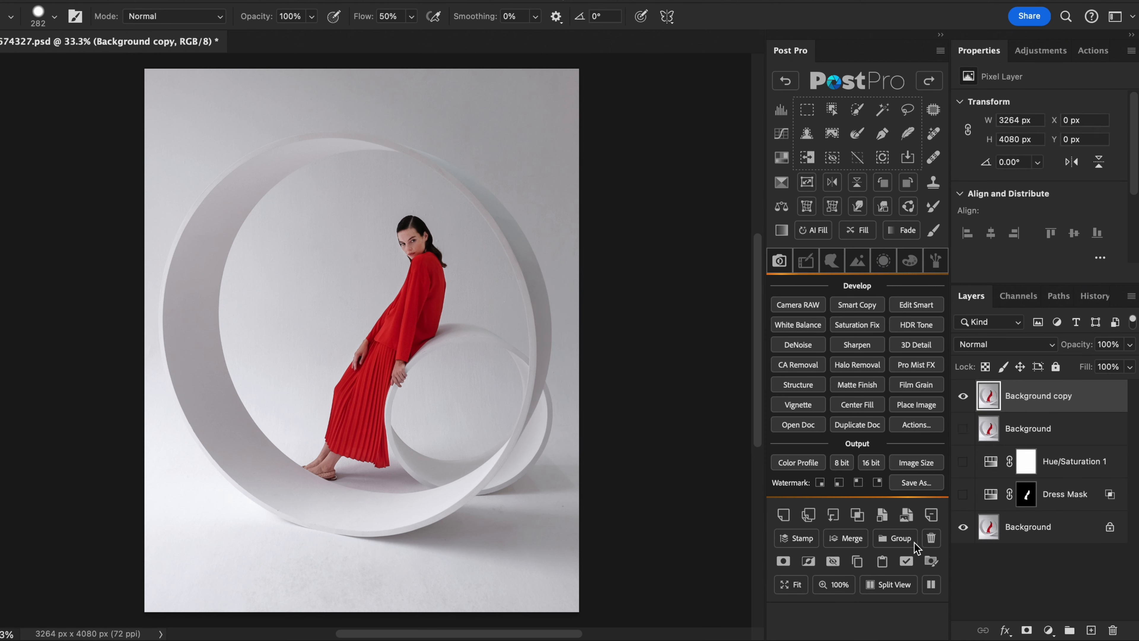
# Duplicate the Background copy layer
pyautogui.click(809, 516)
pyautogui.click(855, 331)
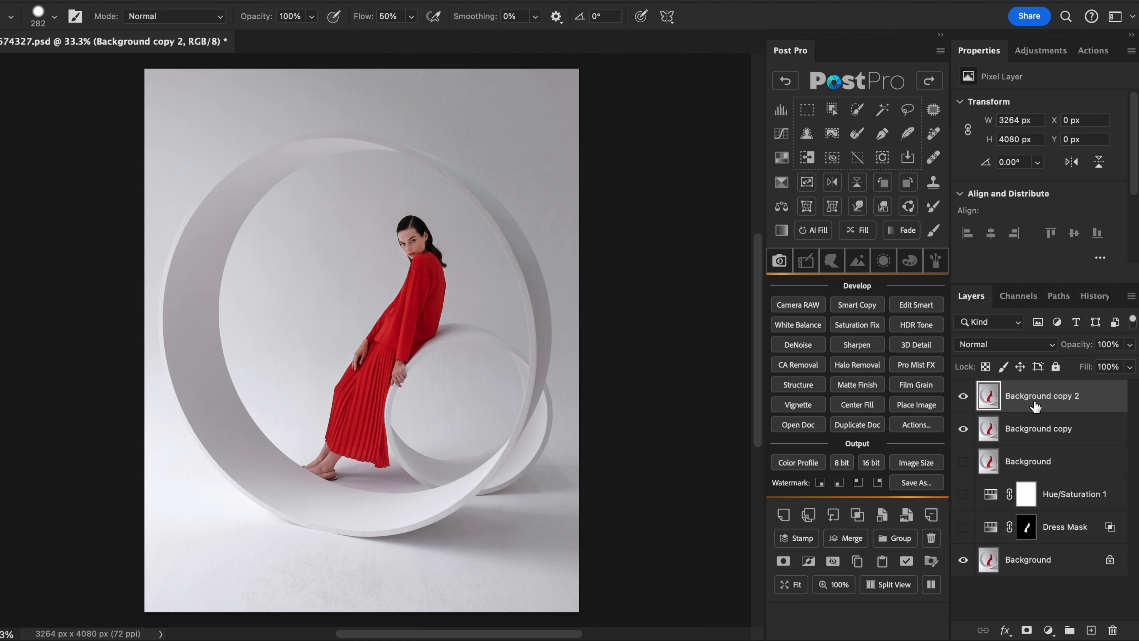
# Select the woman as the subject, copy her onto a separate layer, and check that layer in isolation
pyautogui.click(806, 133)
pyautogui.click(808, 514)
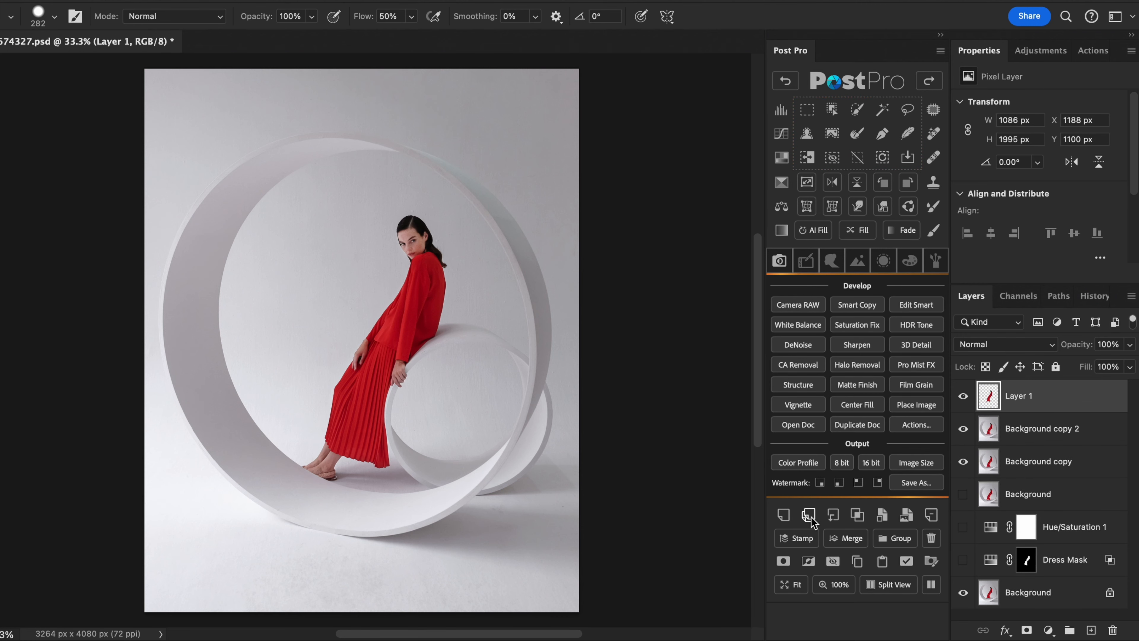
pyautogui.keyDown('alt'); pyautogui.click(963, 396); pyautogui.keyUp('alt')
pyautogui.keyDown('alt'); pyautogui.click(962, 397); pyautogui.keyUp('alt')
# Show Dress Mask with the layers above hidden, clear its Blend If settings, undo the clearing and restore the layer visibility
pyautogui.press('v')
pyautogui.moveTo(962, 398); pyautogui.dragTo(967, 467)
pyautogui.click(1071, 557)
pyautogui.click(963, 560)
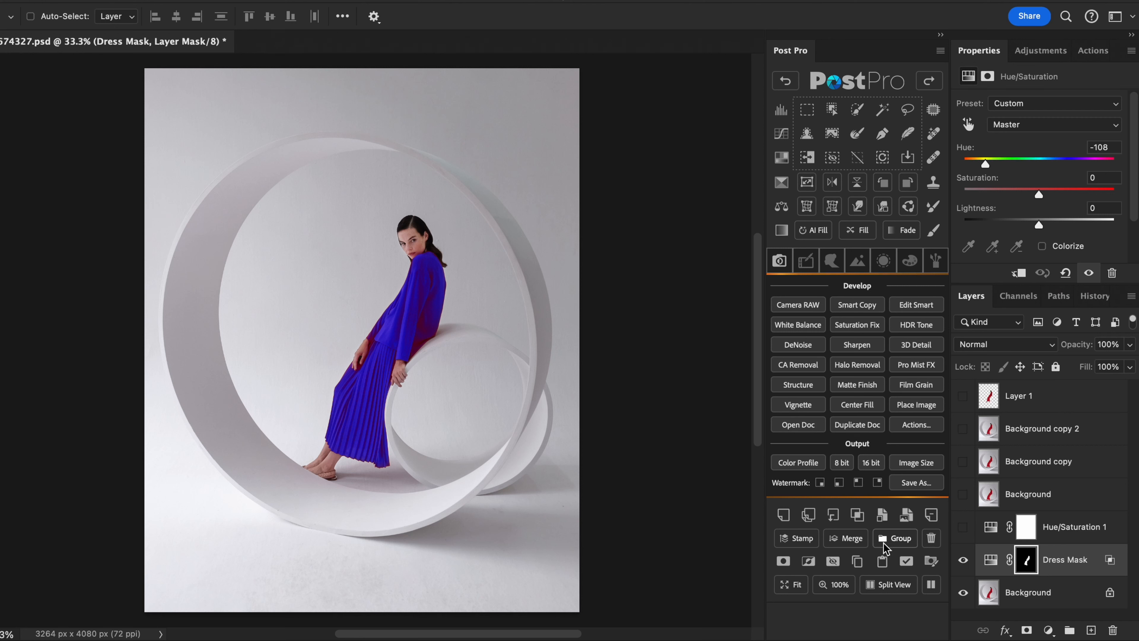
pyautogui.press('alt')
pyautogui.keyDown('alt'); pyautogui.click(860, 517); pyautogui.keyUp('alt')
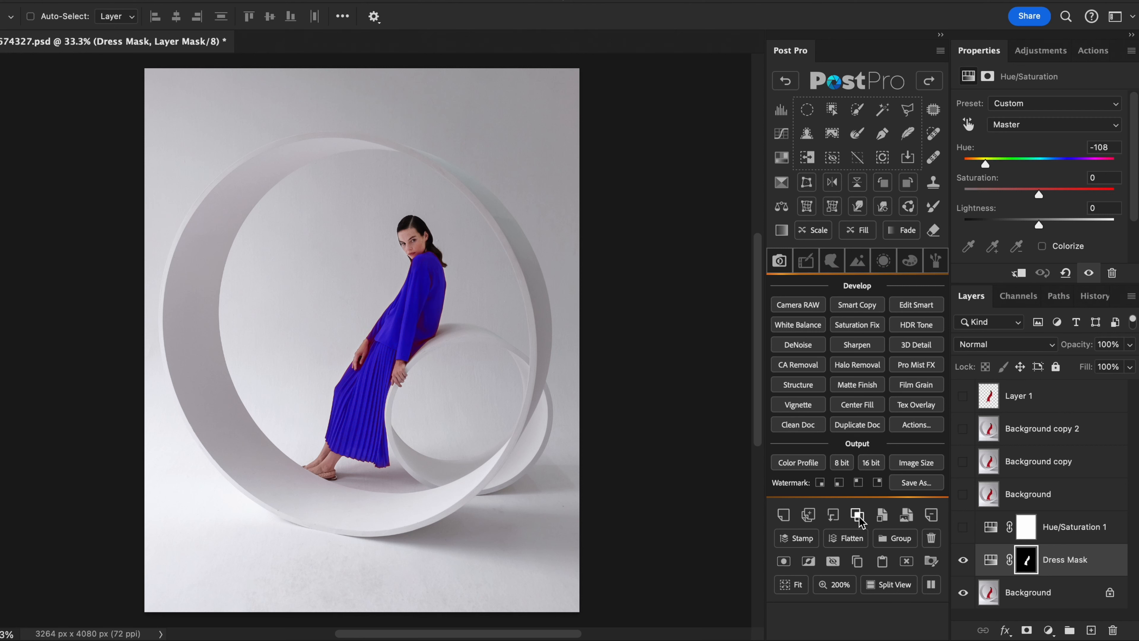
pyautogui.click(780, 83)
pyautogui.click(963, 560)
pyautogui.moveTo(963, 395); pyautogui.dragTo(962, 461)
# Stamp all visible layers above Layer 1 and merge the stamp with Layer 1, Background copy 2 and Background copy
pyautogui.click(979, 399)
pyautogui.press('b')
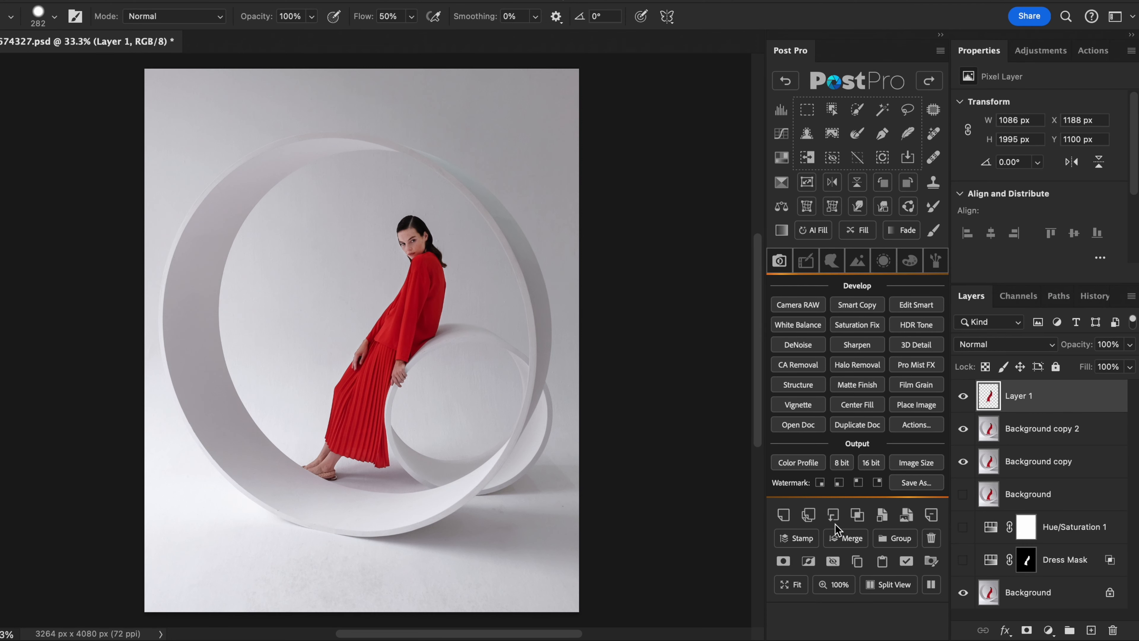
pyautogui.click(791, 541)
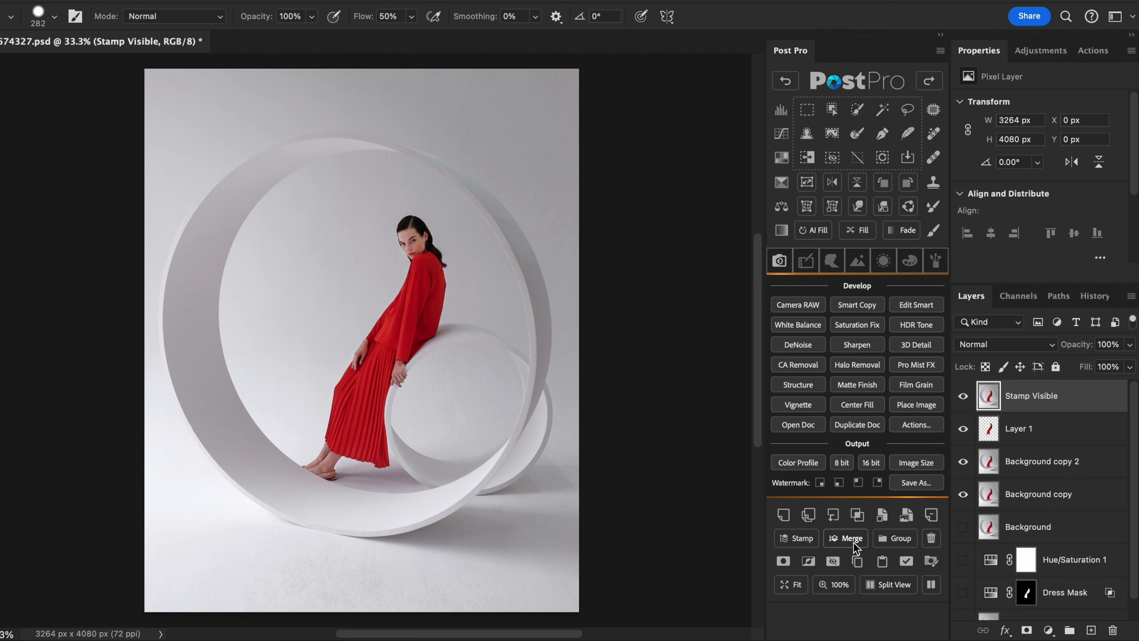
pyautogui.keyDown('shift'); pyautogui.click(1072, 493); pyautogui.keyUp('shift')
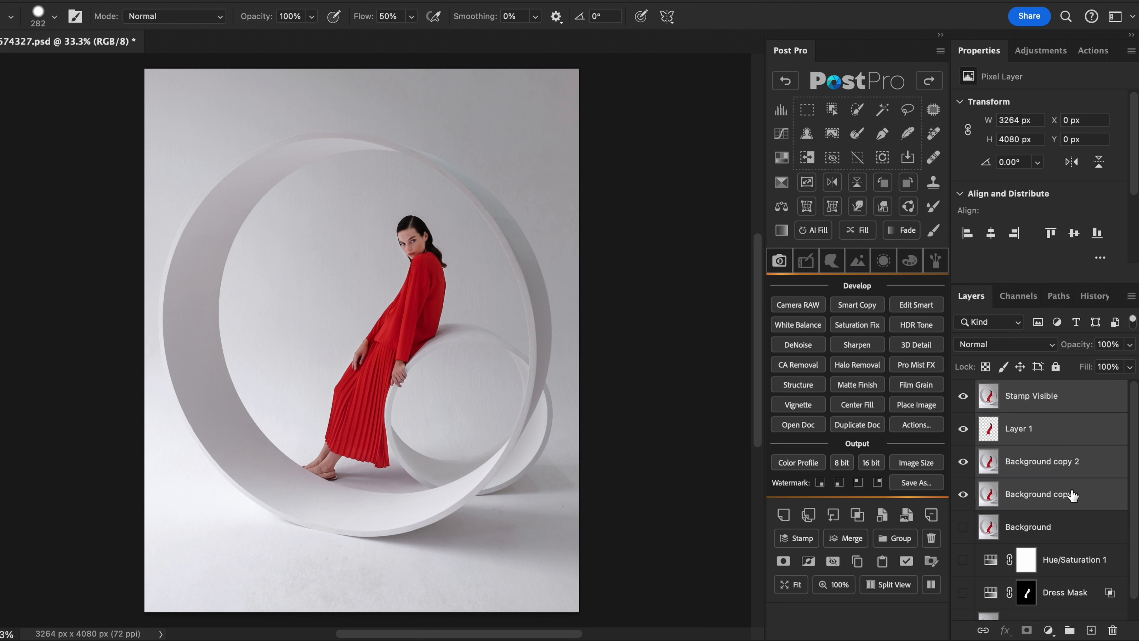
pyautogui.click(844, 538)
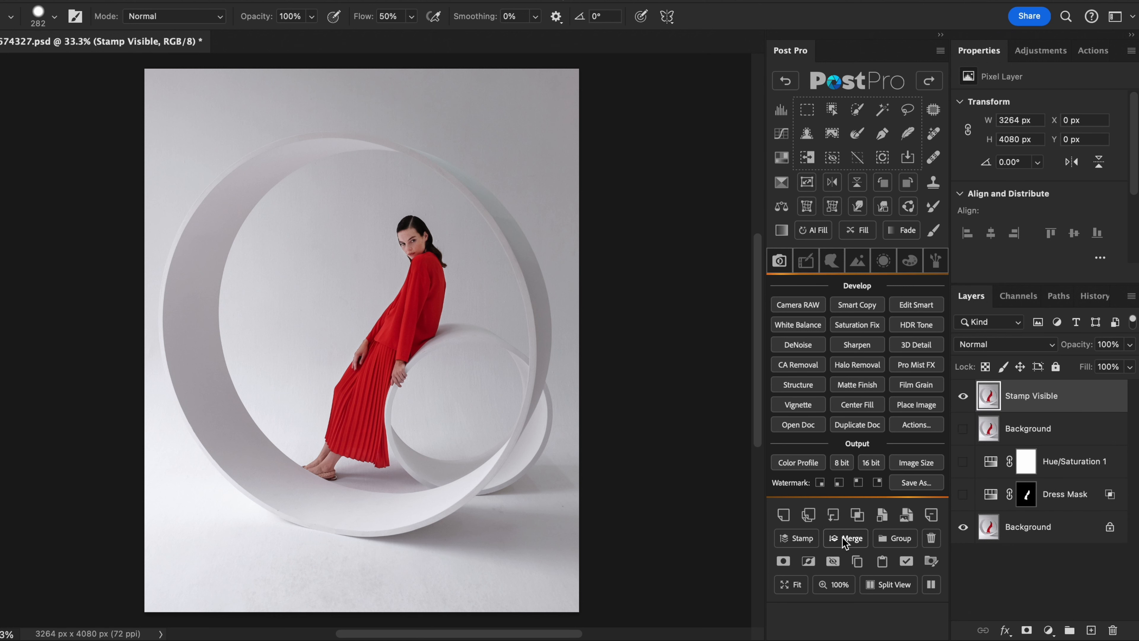
# Group the four layers above the locked Background layer and ungroup them
pyautogui.keyDown('shift'); pyautogui.click(1059, 499); pyautogui.keyUp('shift')
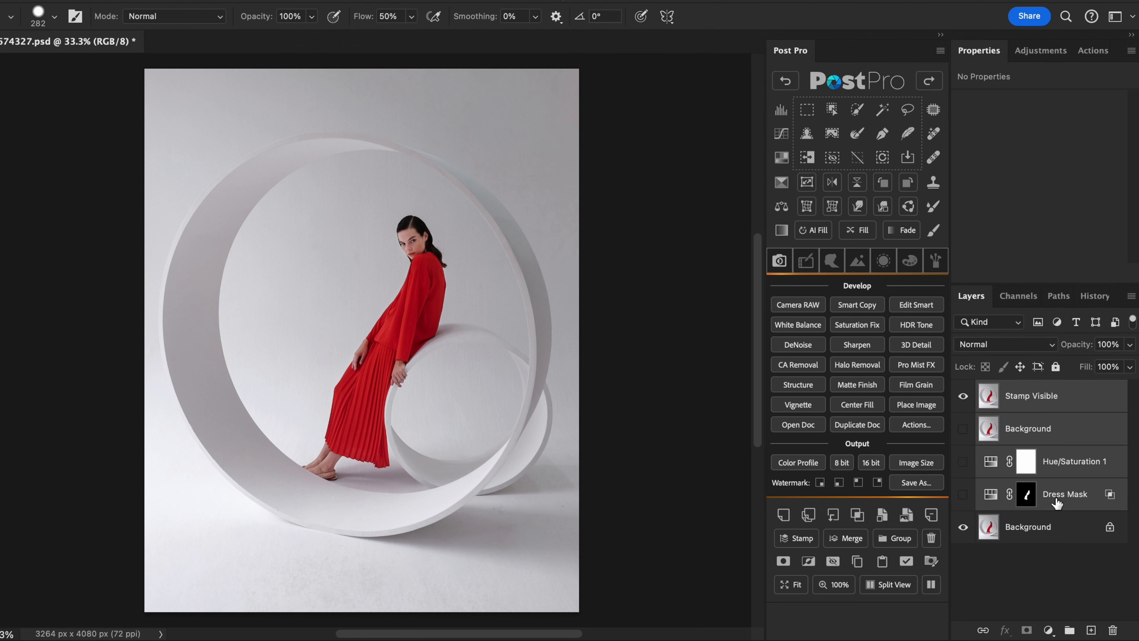
pyautogui.click(894, 538)
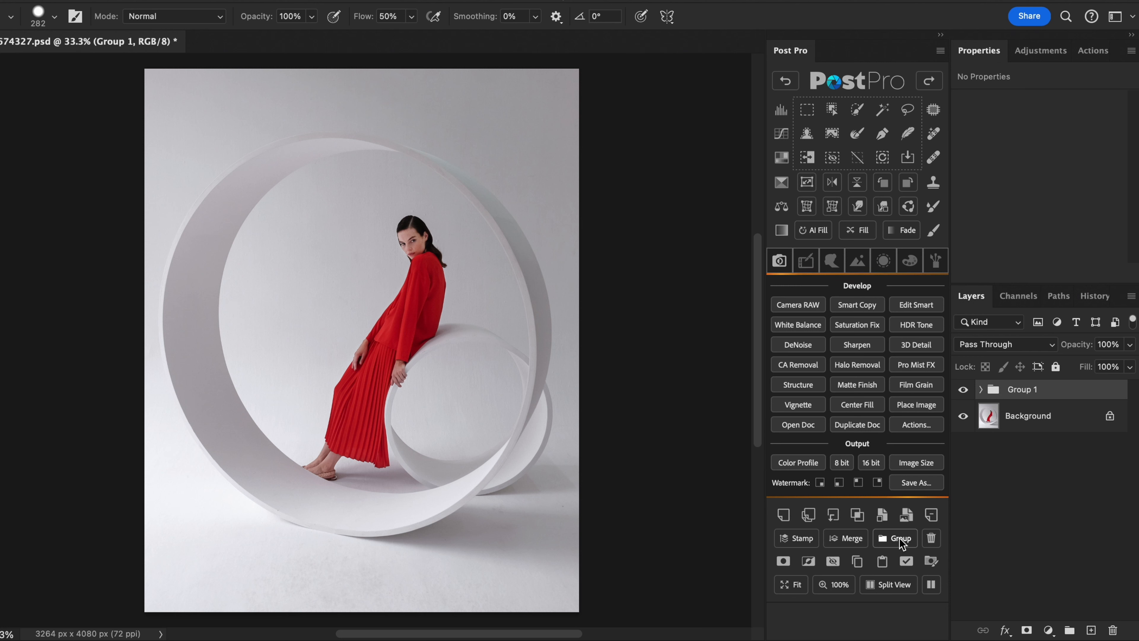
pyautogui.click(901, 538)
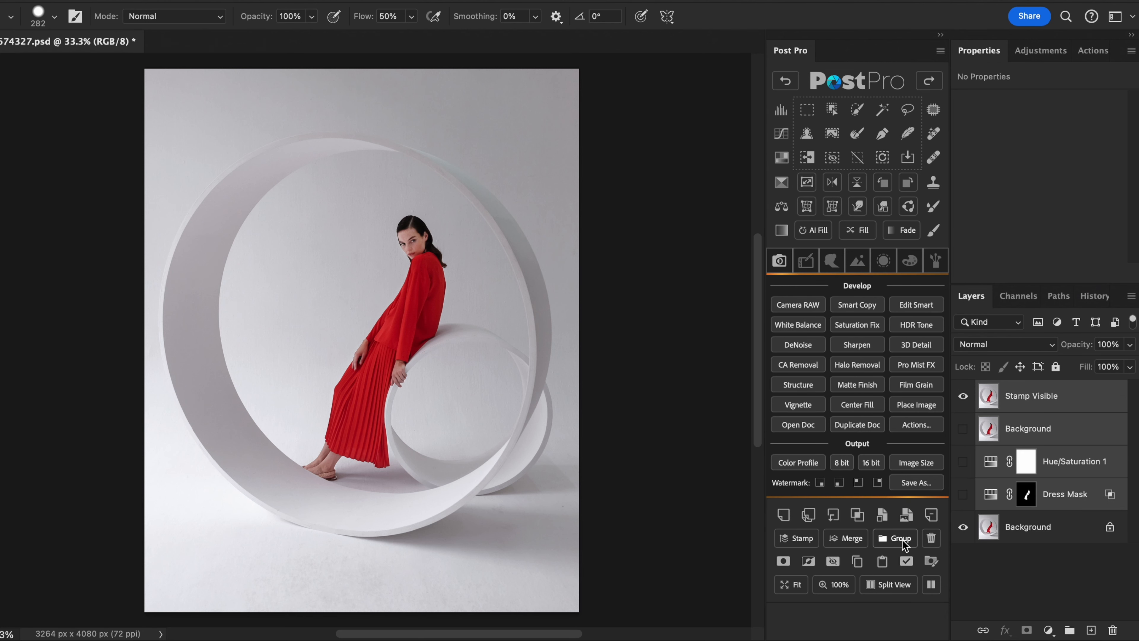
# Delete the Stamp Visible layer, and flatten the image and undo the flattening
pyautogui.click(1064, 400)
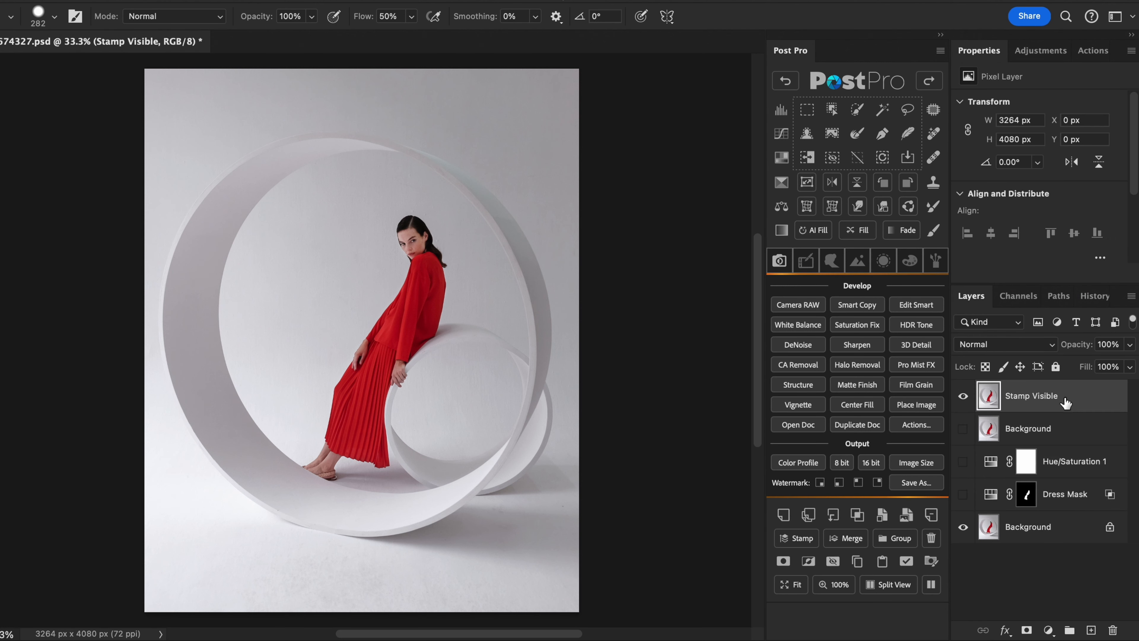
pyautogui.click(932, 539)
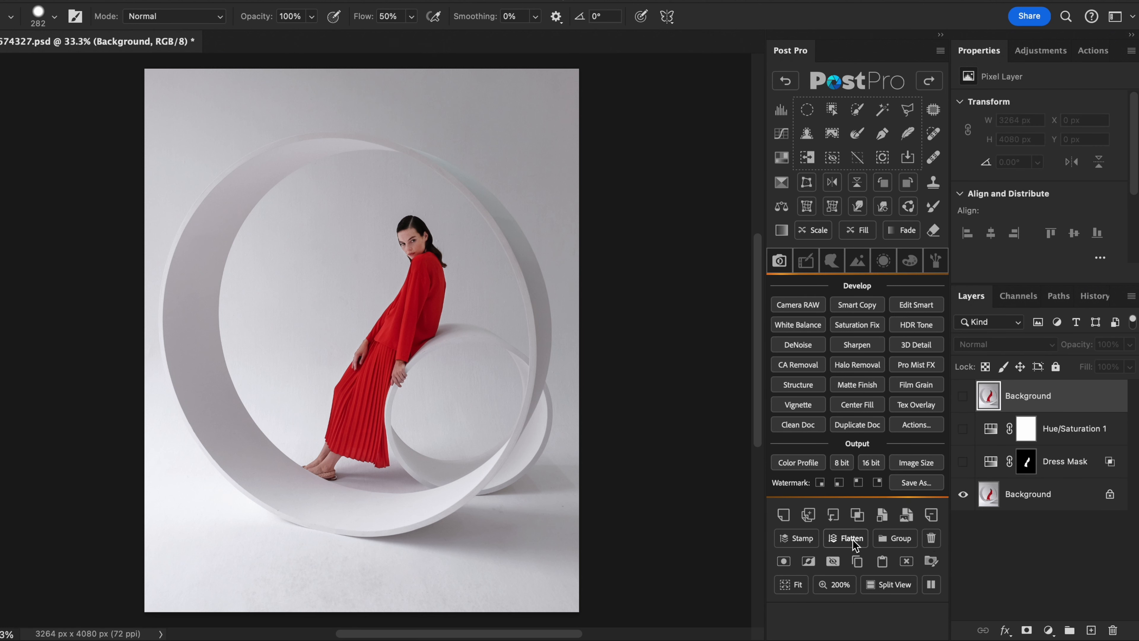
pyautogui.click(852, 540)
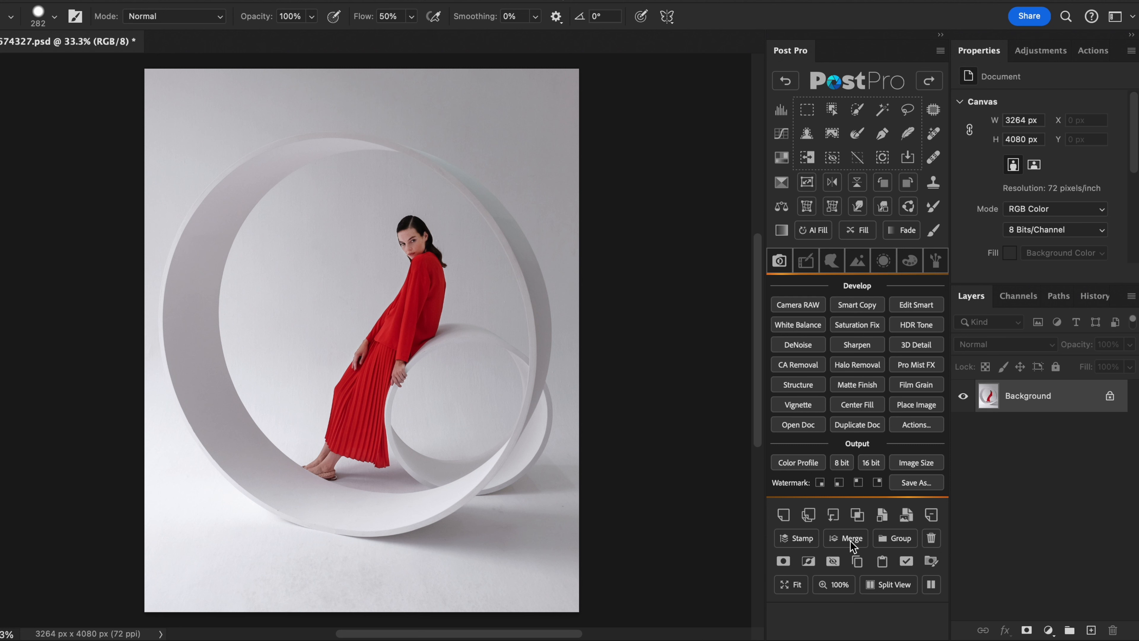
pyautogui.click(784, 85)
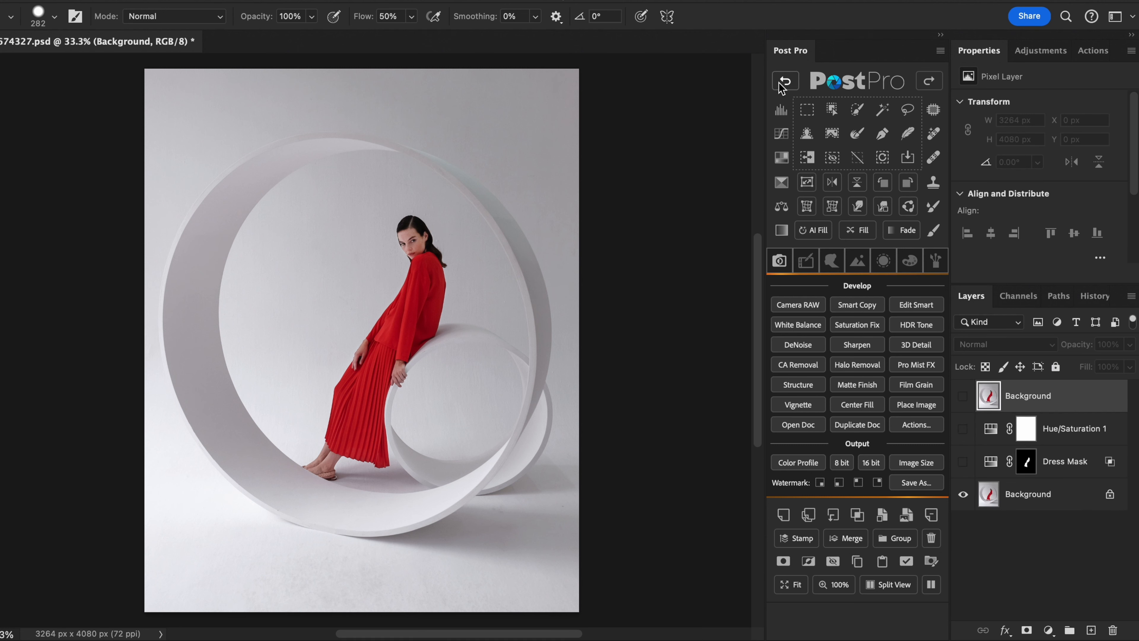
# Show the upper Background layer, give it a black layer mask, and toggle that mask off and on
pyautogui.click(963, 396)
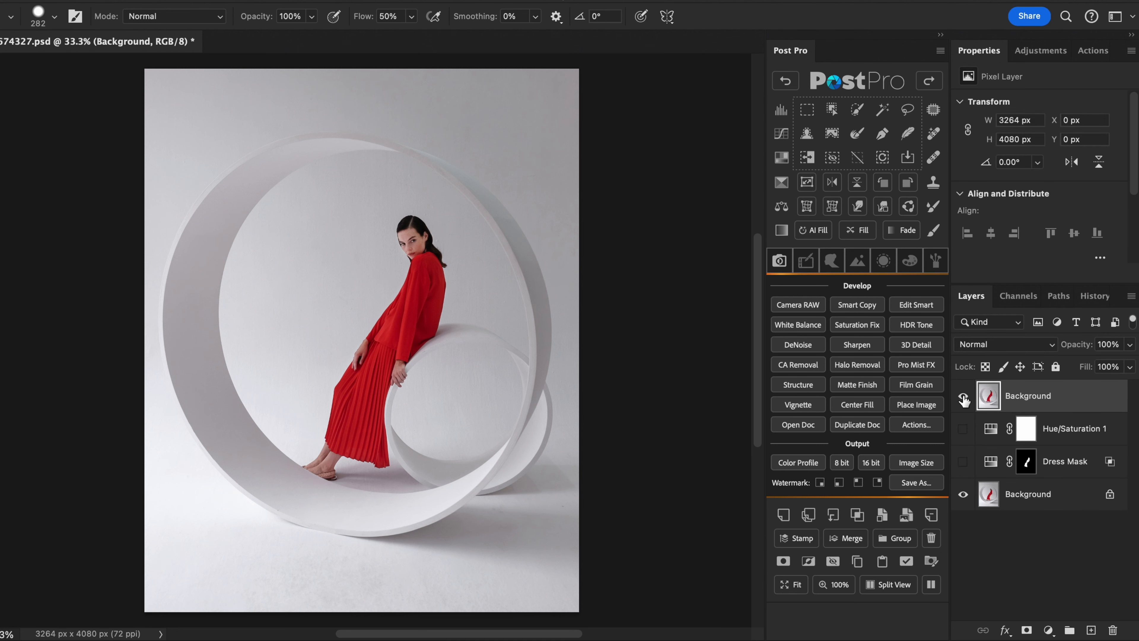
pyautogui.click(783, 561)
pyautogui.click(809, 561)
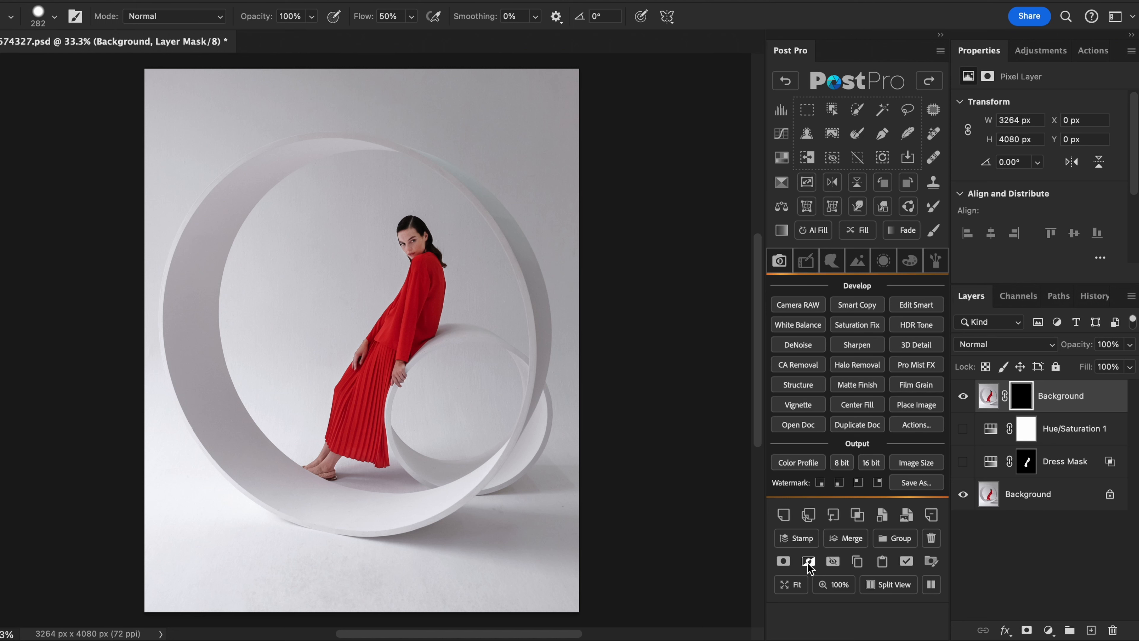
pyautogui.click(833, 561)
pyautogui.click(832, 561)
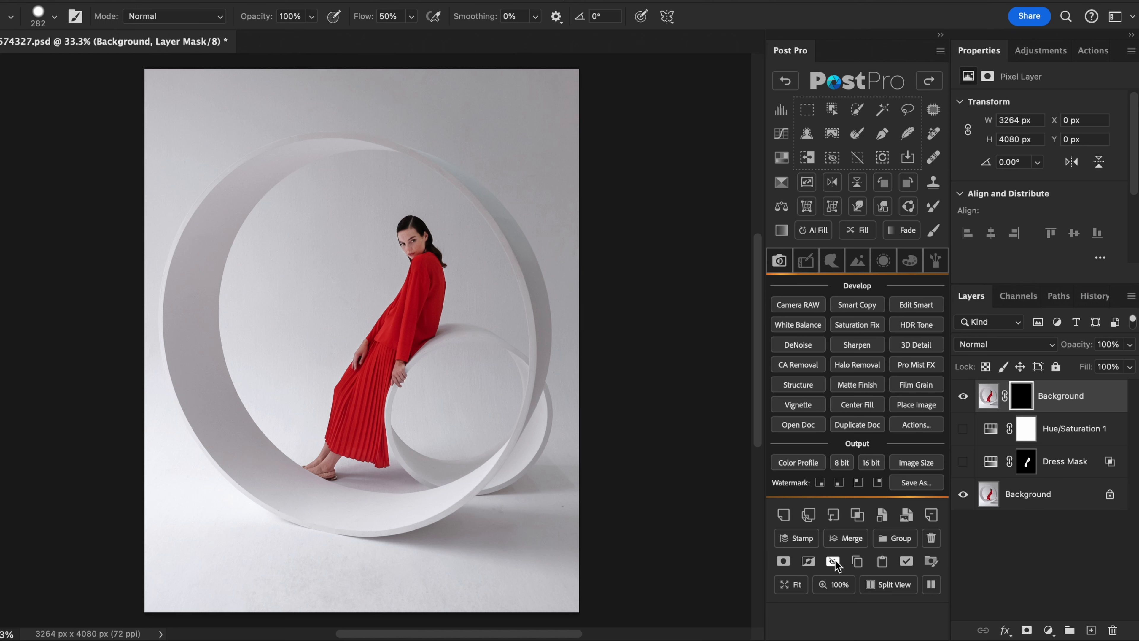
# Show the Dress Mask layer, copy its layer mask to the upper Background layer, and apply the pasted mask
pyautogui.click(1026, 461)
pyautogui.click(963, 461)
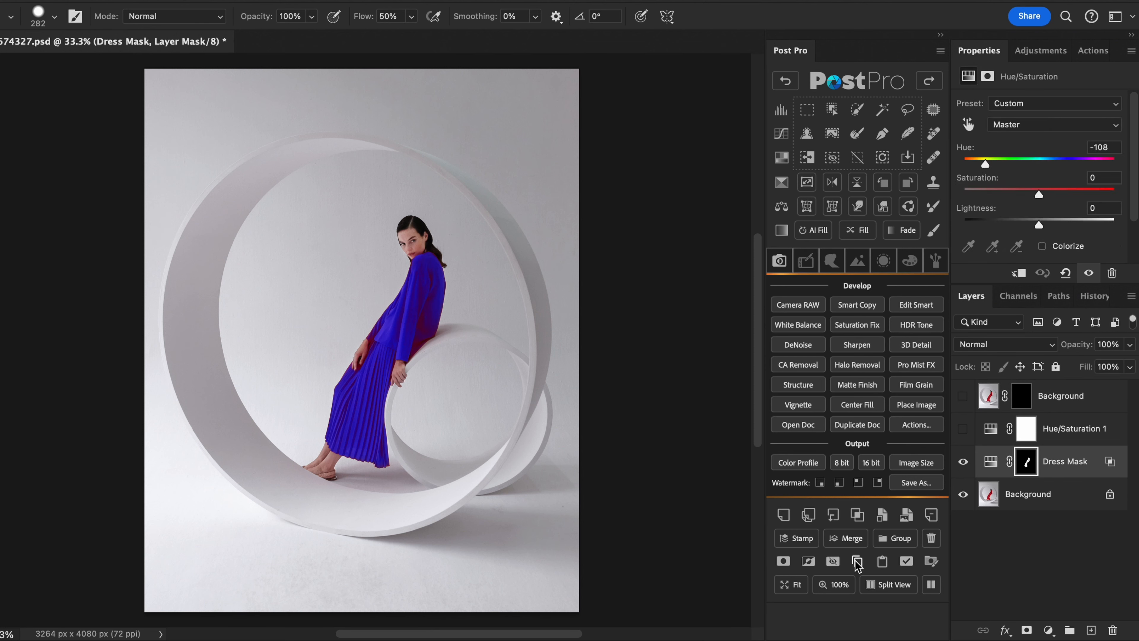
pyautogui.click(856, 561)
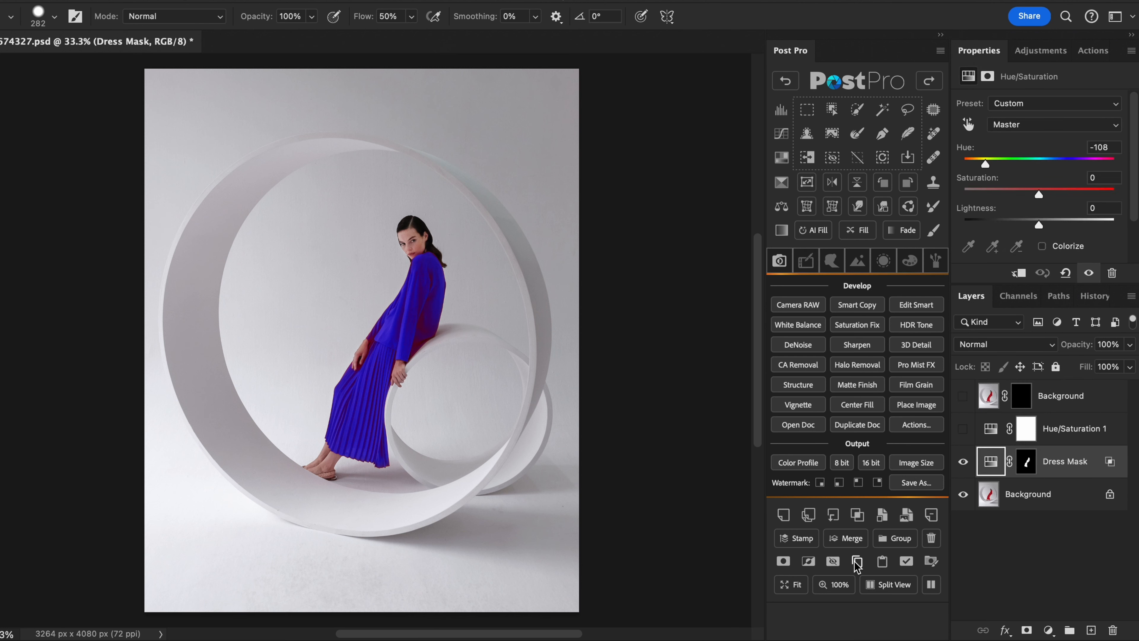
pyautogui.click(962, 397)
pyautogui.click(1049, 397)
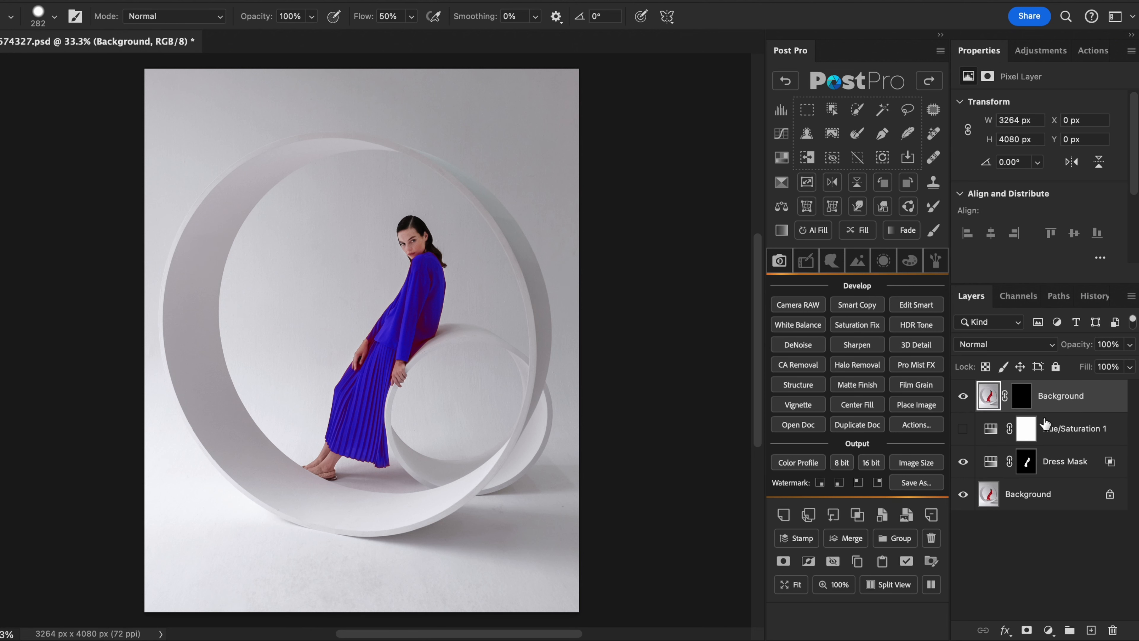
pyautogui.click(882, 563)
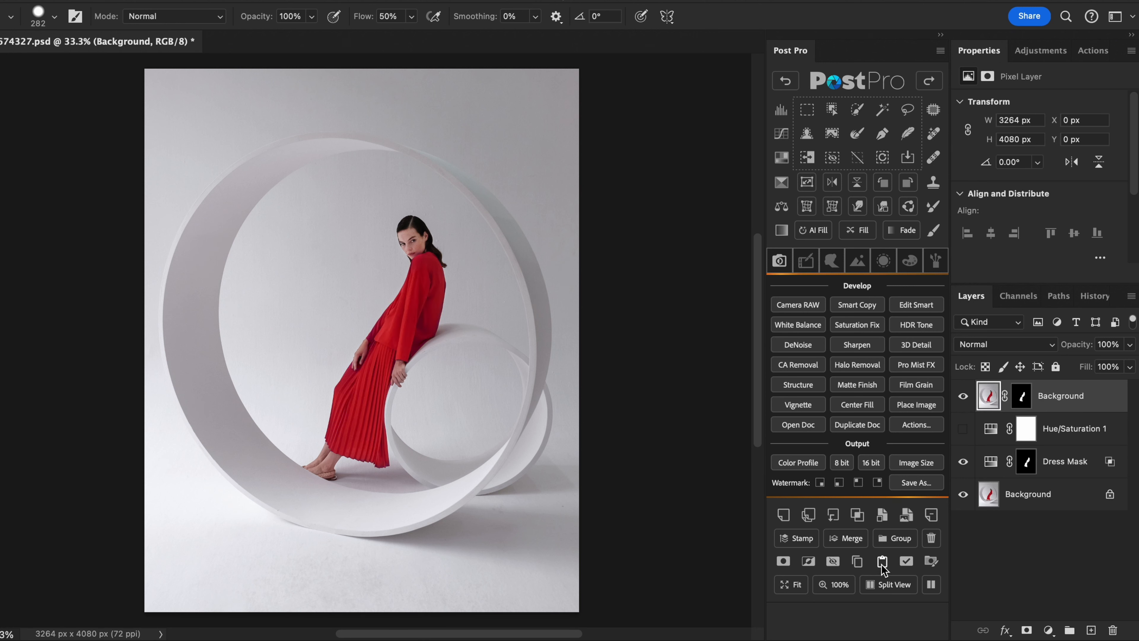
pyautogui.click(906, 561)
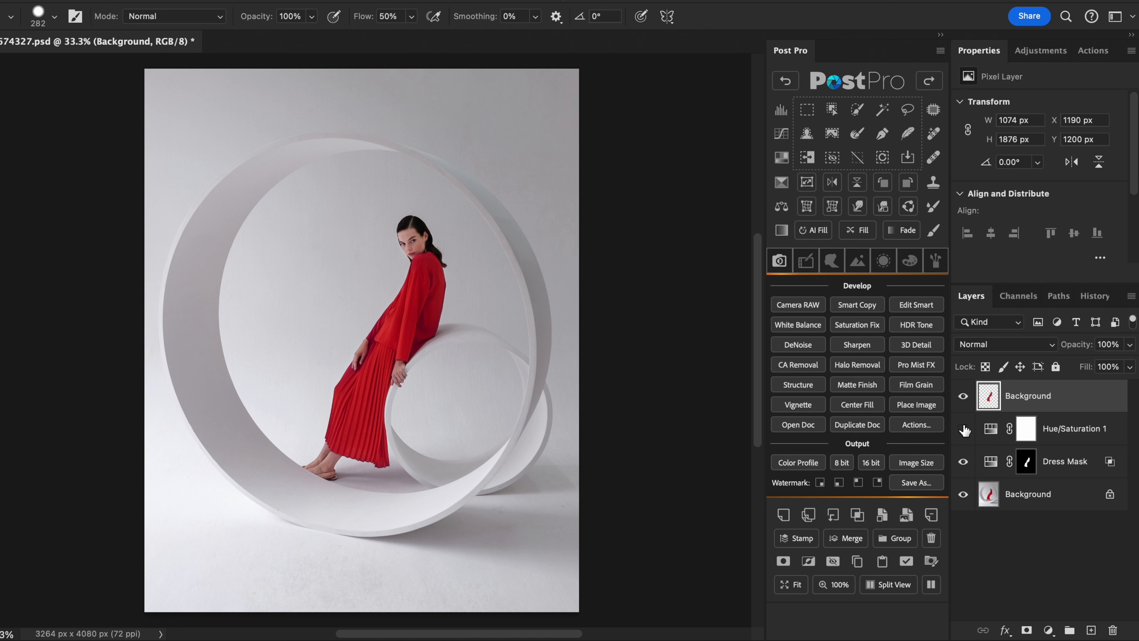
# Hide the upper Background layer, put Dress Mask in a black-masked Paint In group, and paint the blue back over the skirt
pyautogui.click(963, 397)
pyautogui.click(1052, 465)
pyautogui.click(931, 561)
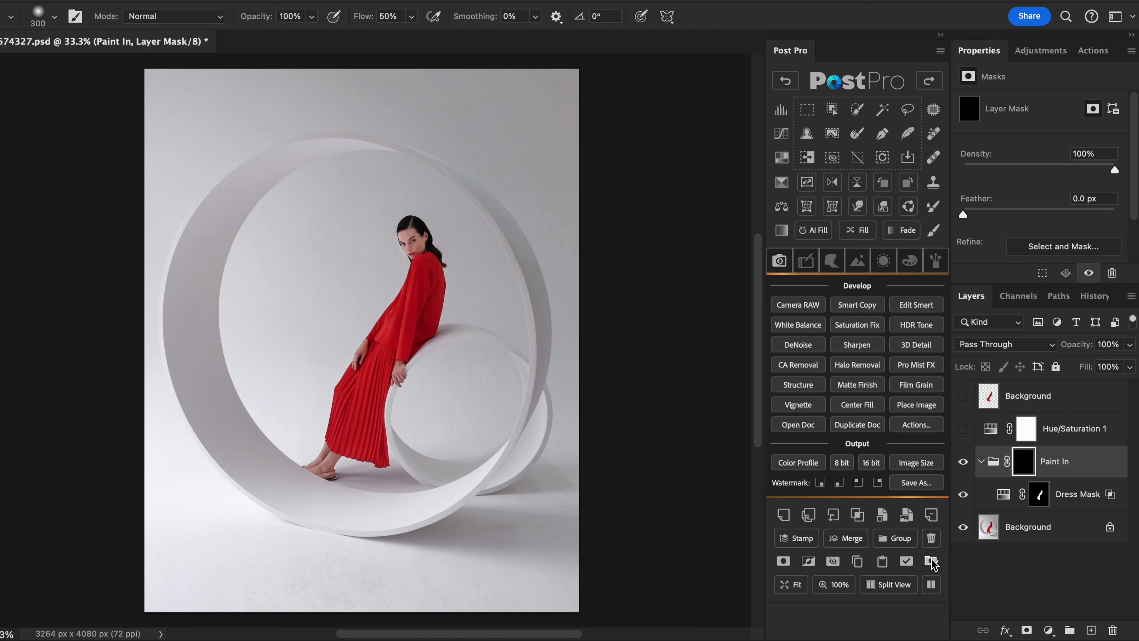
pyautogui.moveTo(384, 362)
pyautogui.mouseDown()
pyautogui.moveTo(426, 361)
pyautogui.moveTo(365, 437)
pyautogui.mouseUp()
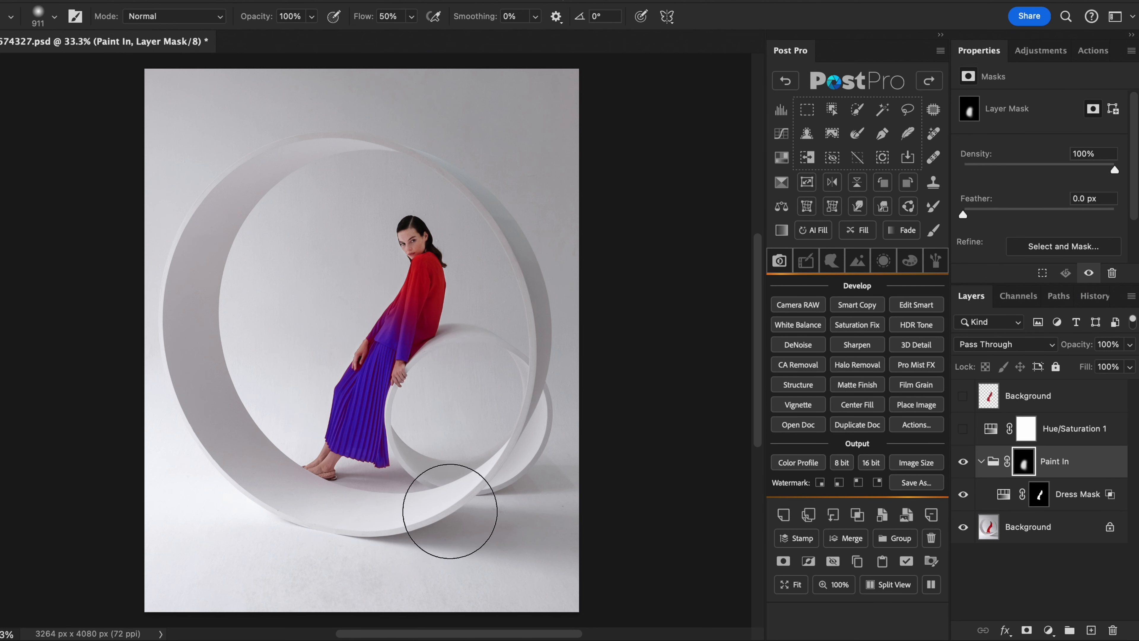
# Show the upper Background layer, give it a black layer mask, and delete that mask
pyautogui.click(1018, 399)
pyautogui.click(962, 397)
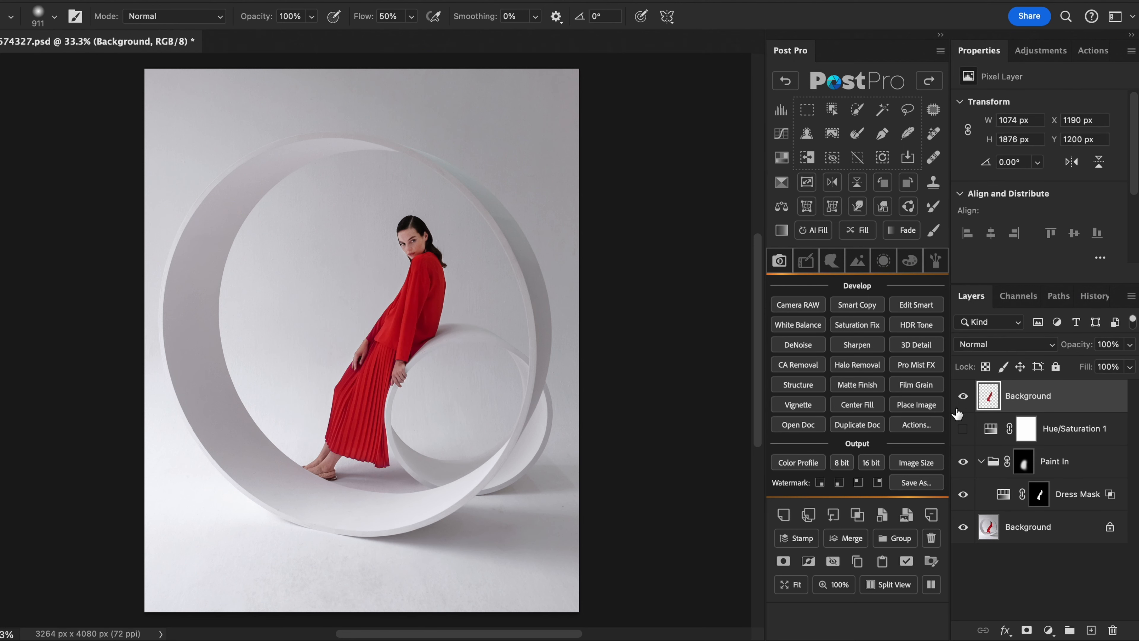
pyautogui.click(784, 561)
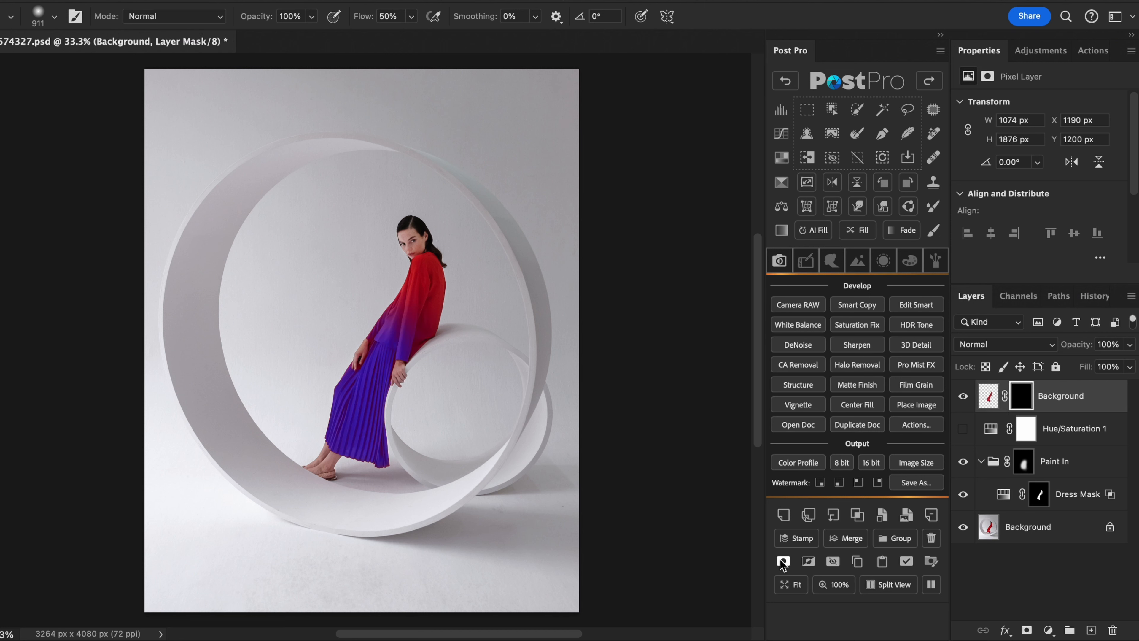
pyautogui.press('alt')
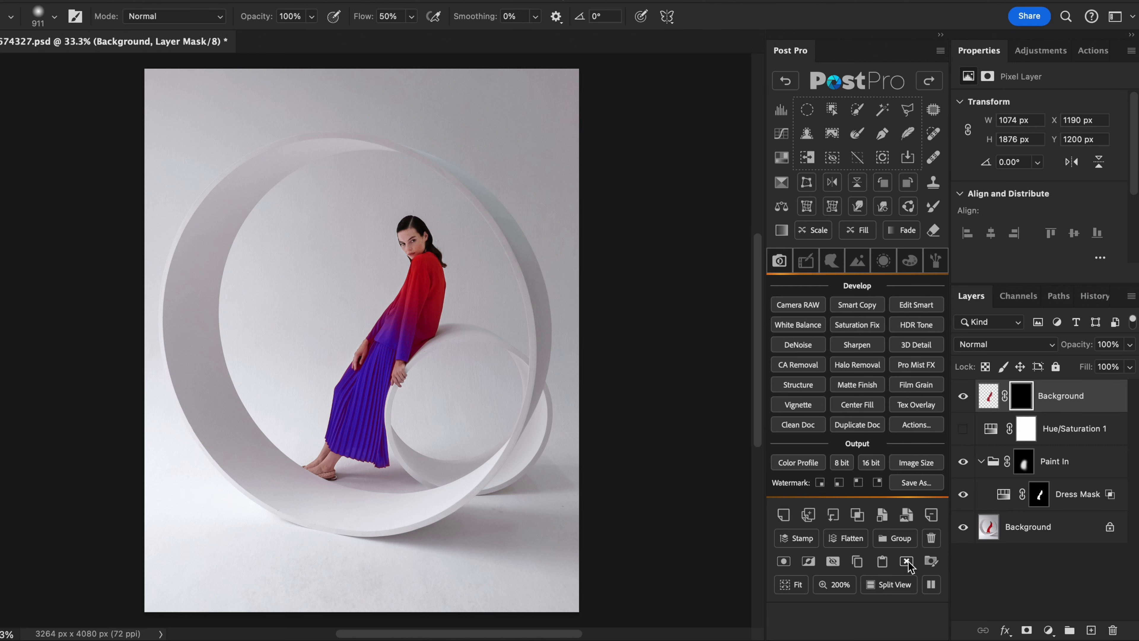
pyautogui.keyDown('alt'); pyautogui.click(908, 559); pyautogui.keyUp('alt')
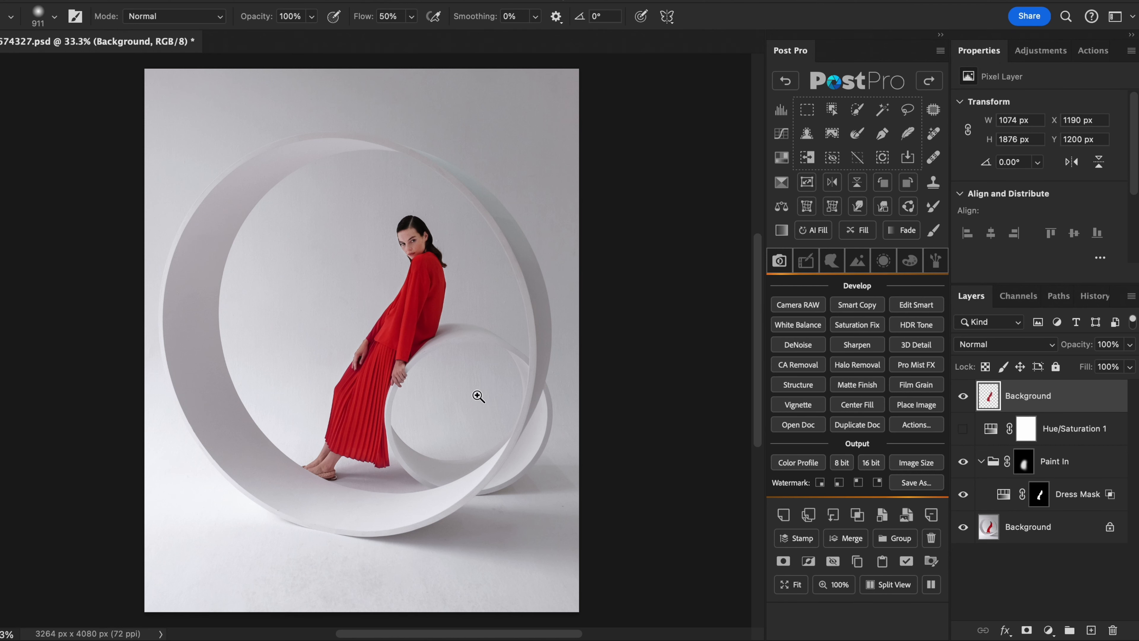
# Fit the image on screen, compare two side-by-side views matched at 100%, and return to a single fitted view
pyautogui.scroll(-3, 476, 394)
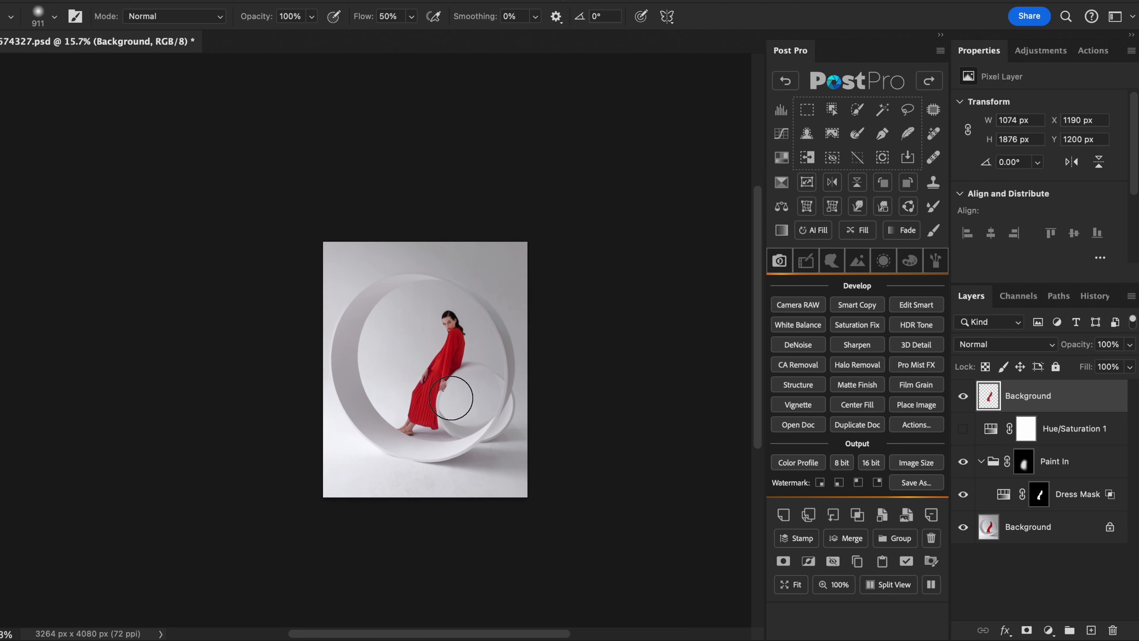
pyautogui.click(797, 591)
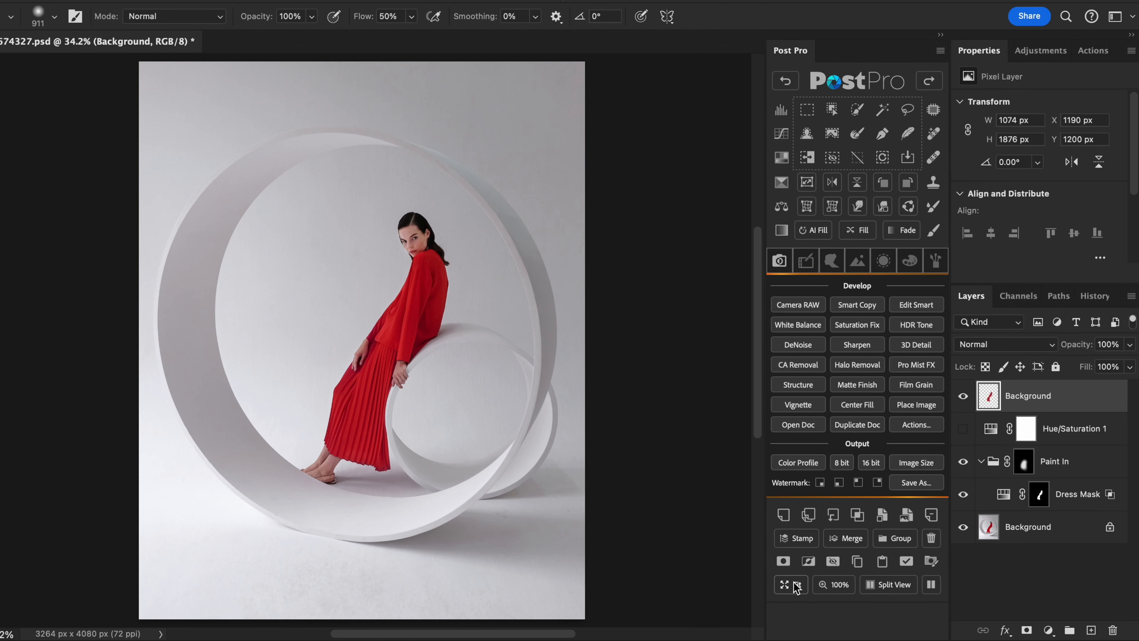
pyautogui.click(837, 587)
pyautogui.click(886, 584)
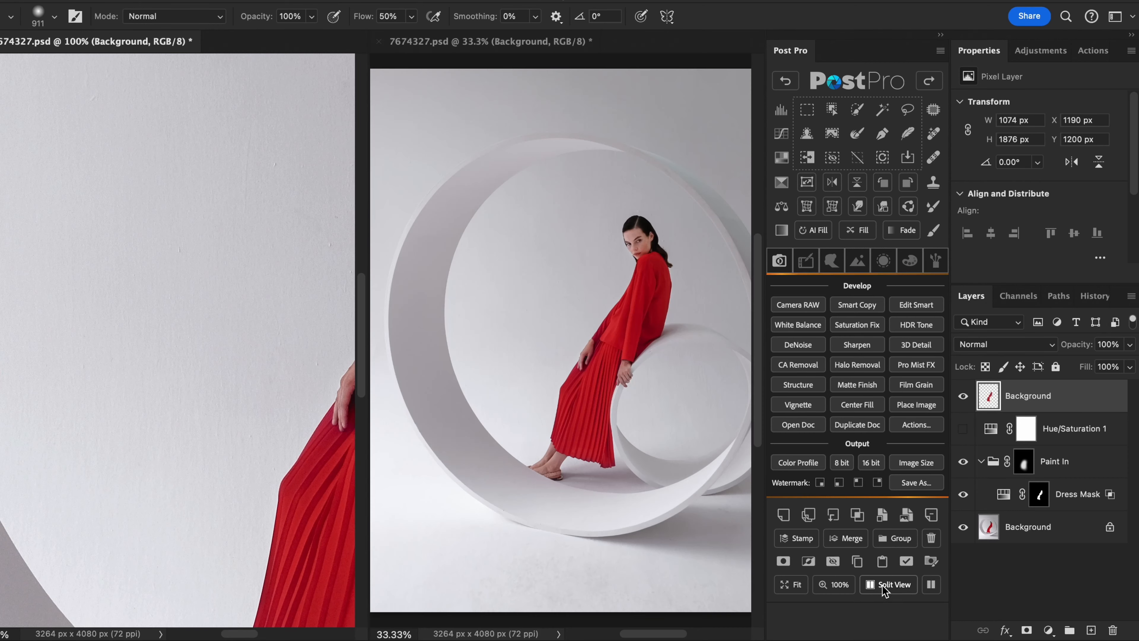
pyautogui.click(931, 588)
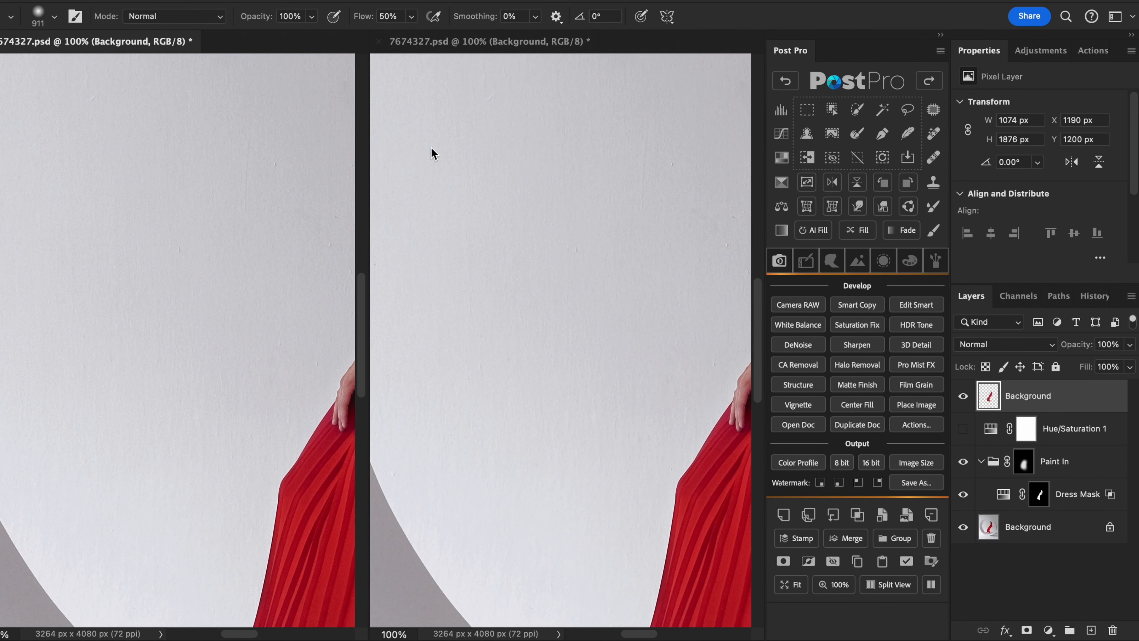
pyautogui.click(378, 41)
pyautogui.click(797, 587)
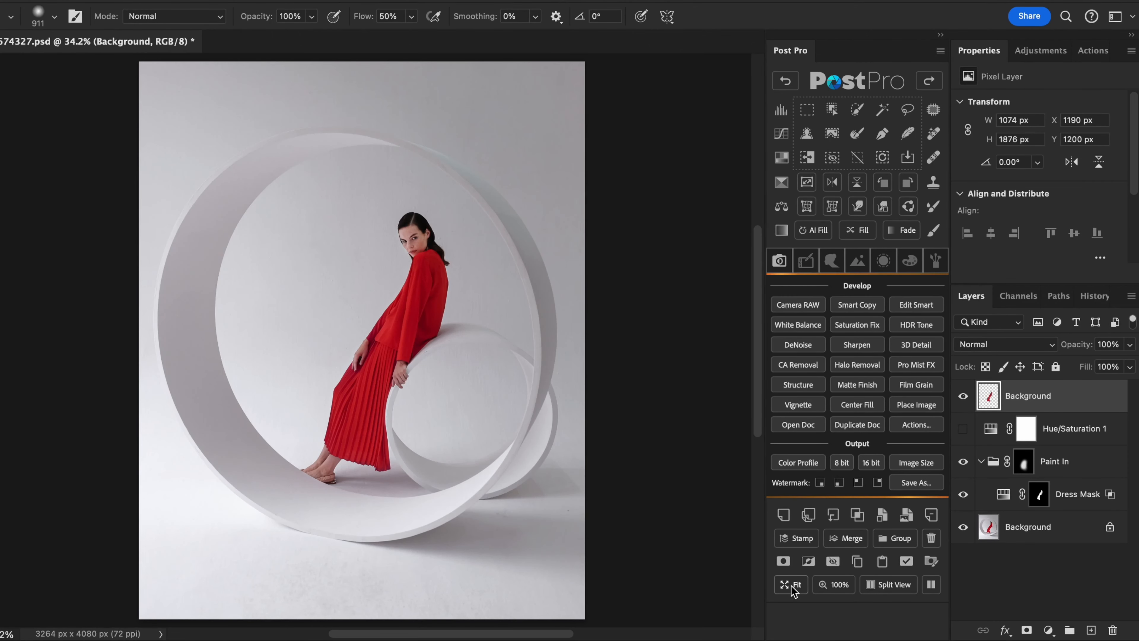
# Scale the cut-out dress layer to the canvas height and into a rectangular selection inside the ring, and clear the selection
pyautogui.press('alt')
pyautogui.keyDown('alt'); pyautogui.click(797, 588); pyautogui.keyUp('alt')
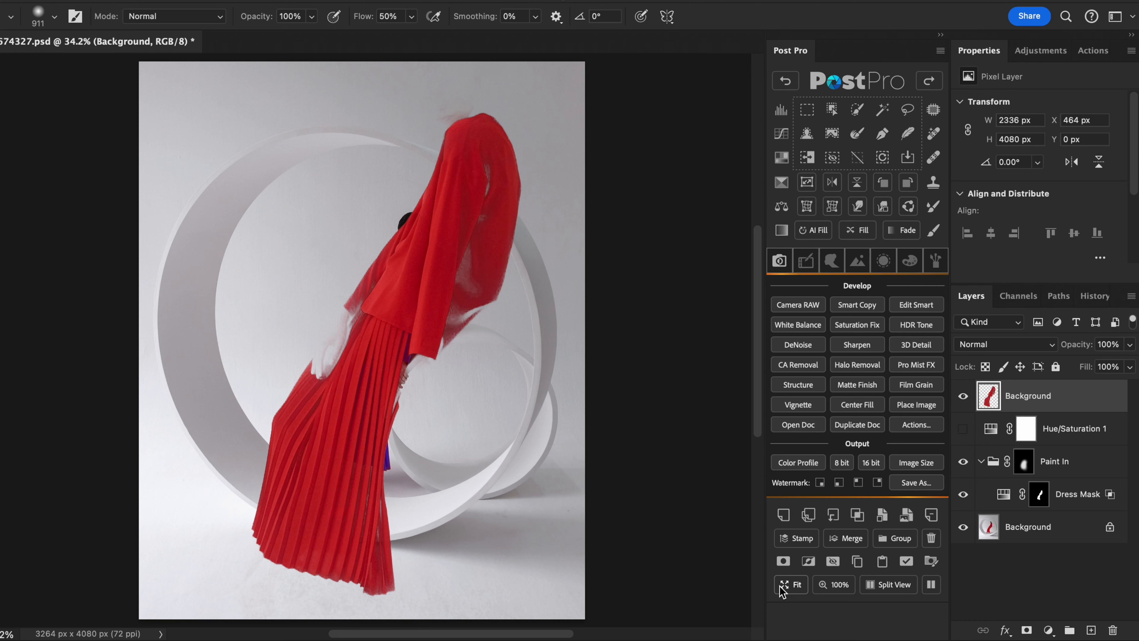
pyautogui.click(803, 113)
pyautogui.moveTo(187, 238); pyautogui.dragTo(310, 384)
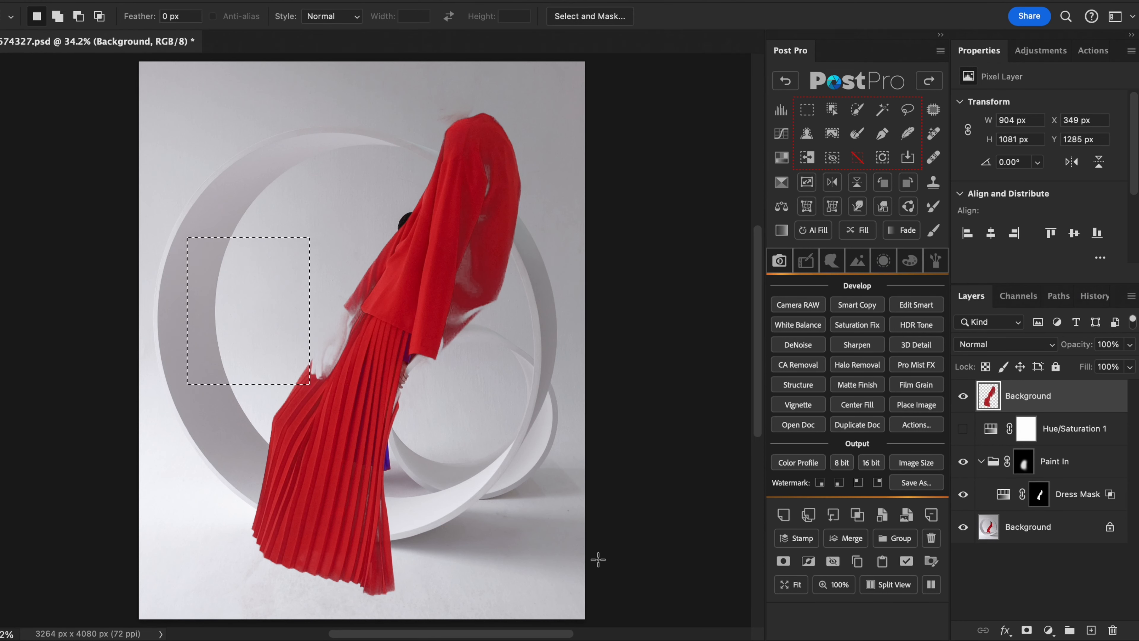
pyautogui.click(791, 585)
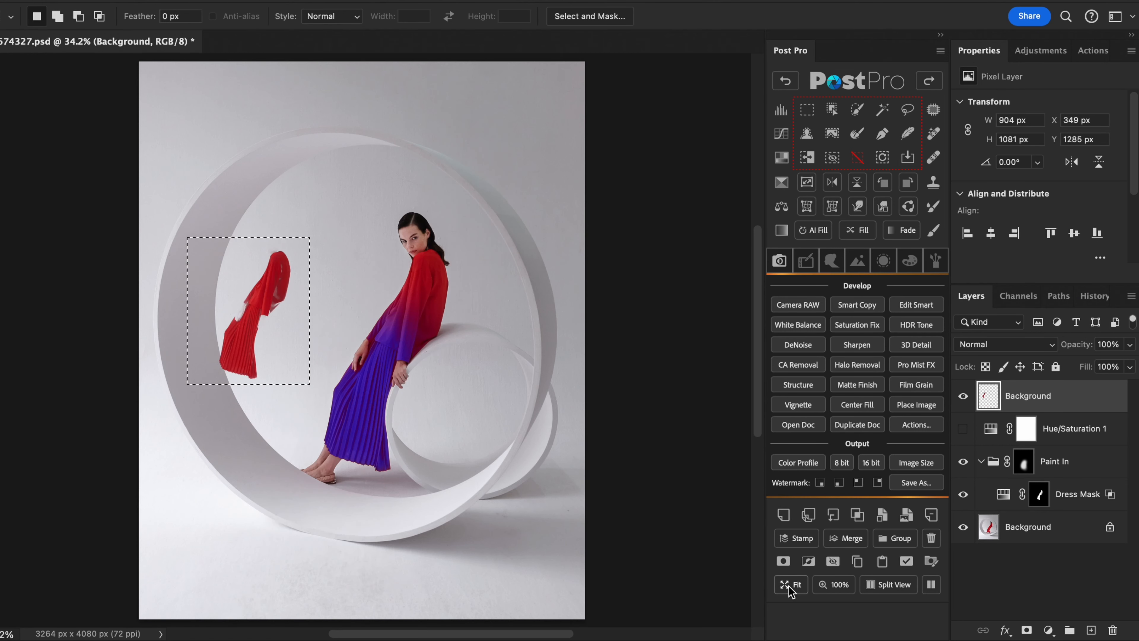
pyautogui.click(857, 159)
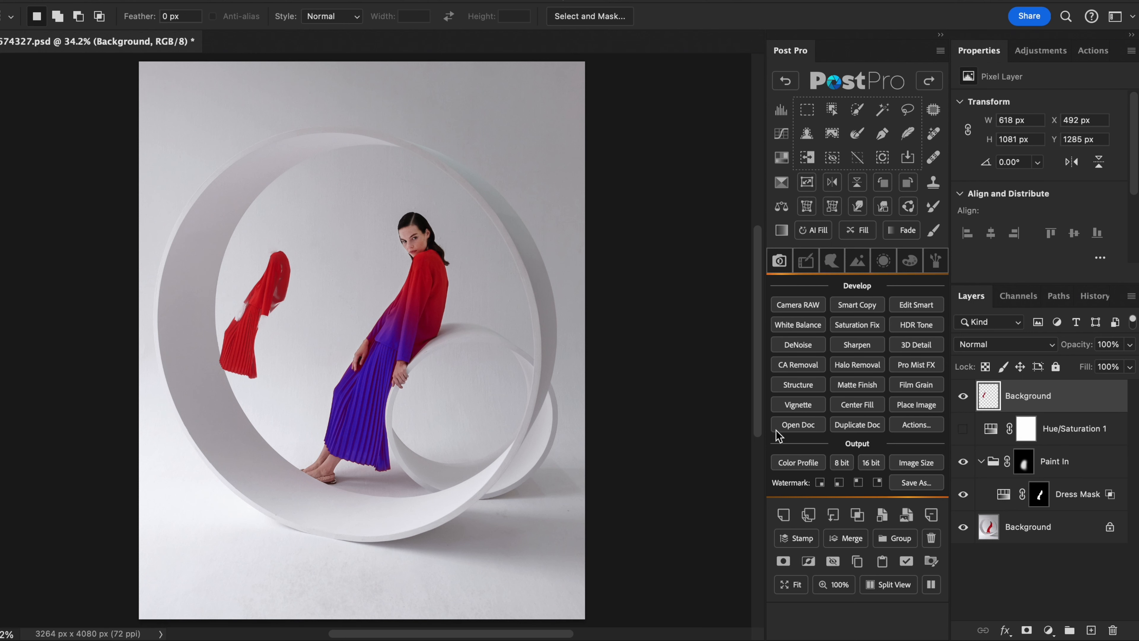
# View the image at 200% and in a stacked split view, and return to a single fitted view
pyautogui.press('alt')
pyautogui.keyDown('alt'); pyautogui.click(840, 586); pyautogui.keyUp('alt')
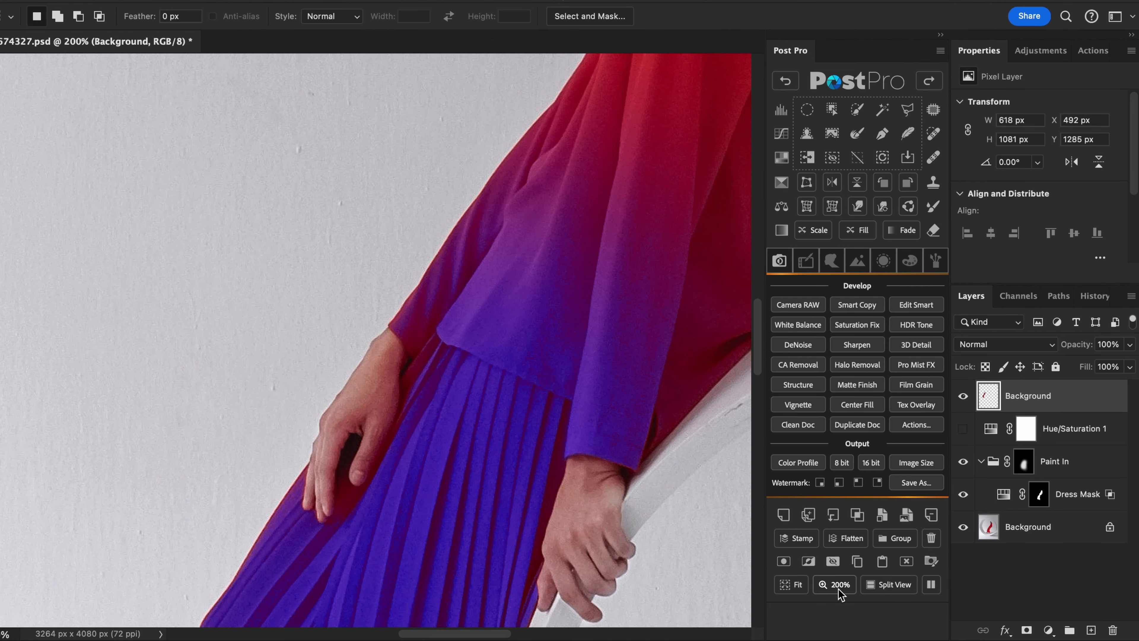
pyautogui.press('alt')
pyautogui.keyDown('alt'); pyautogui.click(887, 585); pyautogui.keyUp('alt')
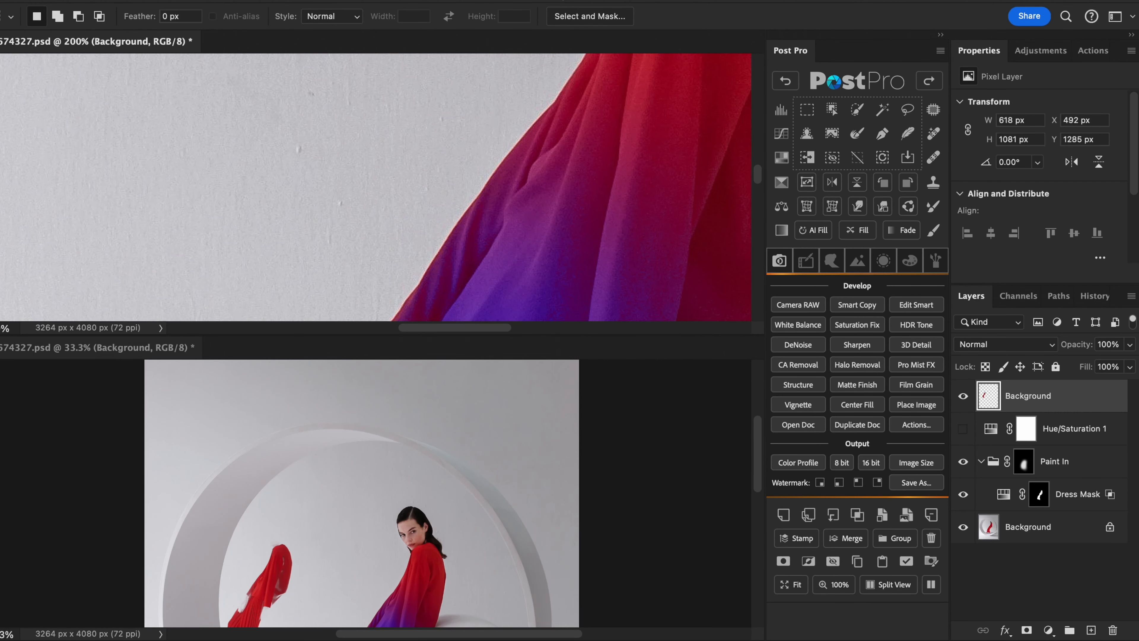
pyautogui.hotkey('ctrl', 'w')
pyautogui.click(785, 584)
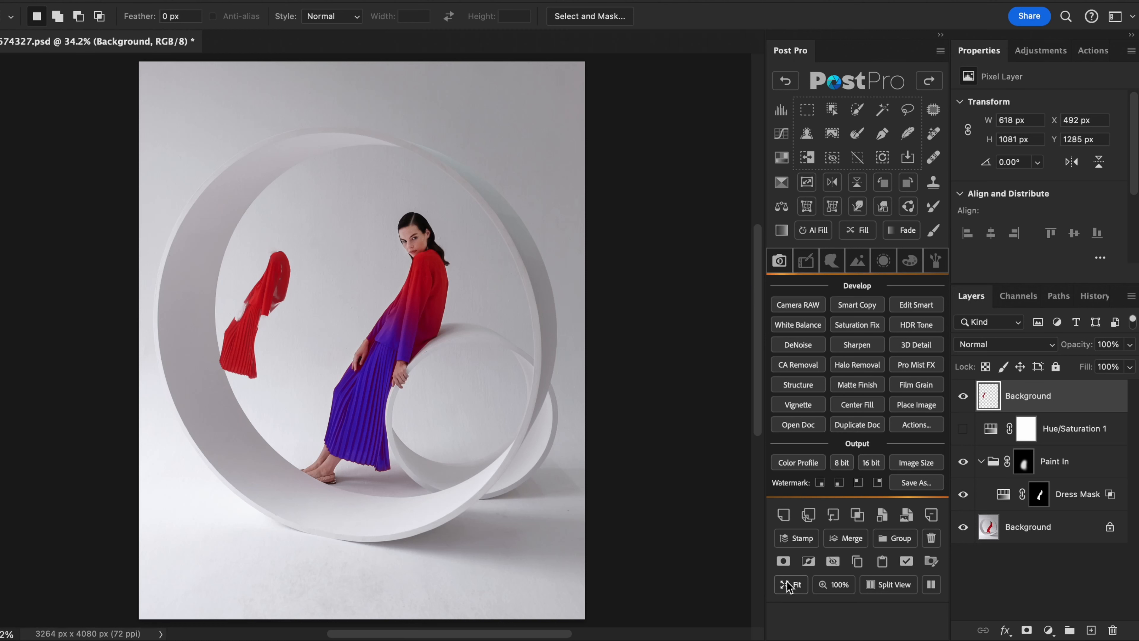
# Delete the upper Background layer containing the cut-out dress
pyautogui.click(931, 538)
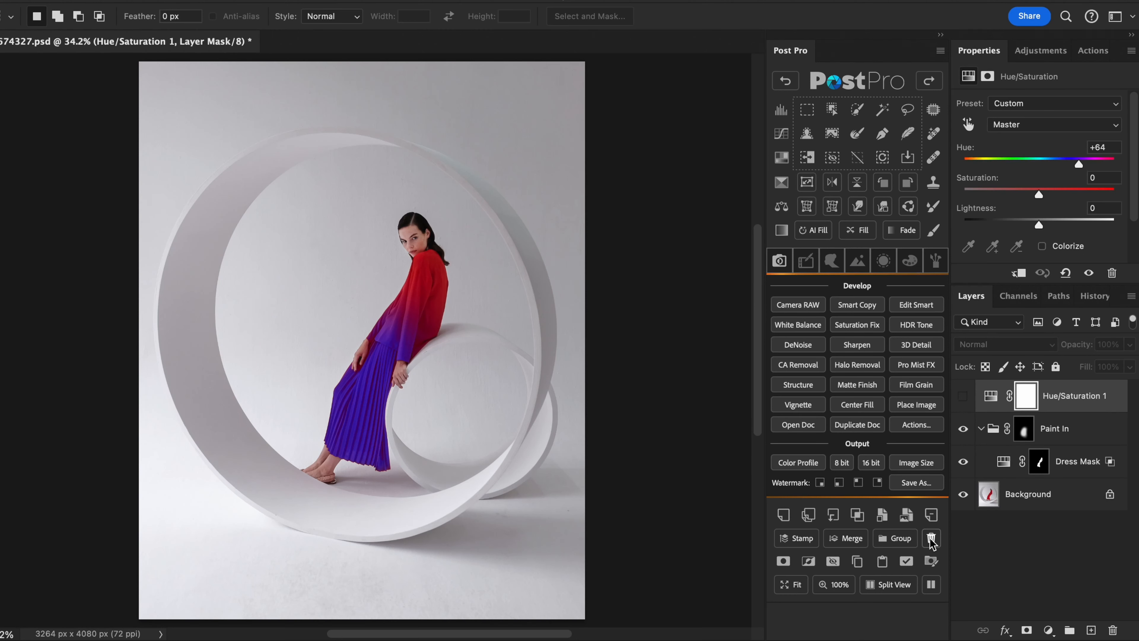